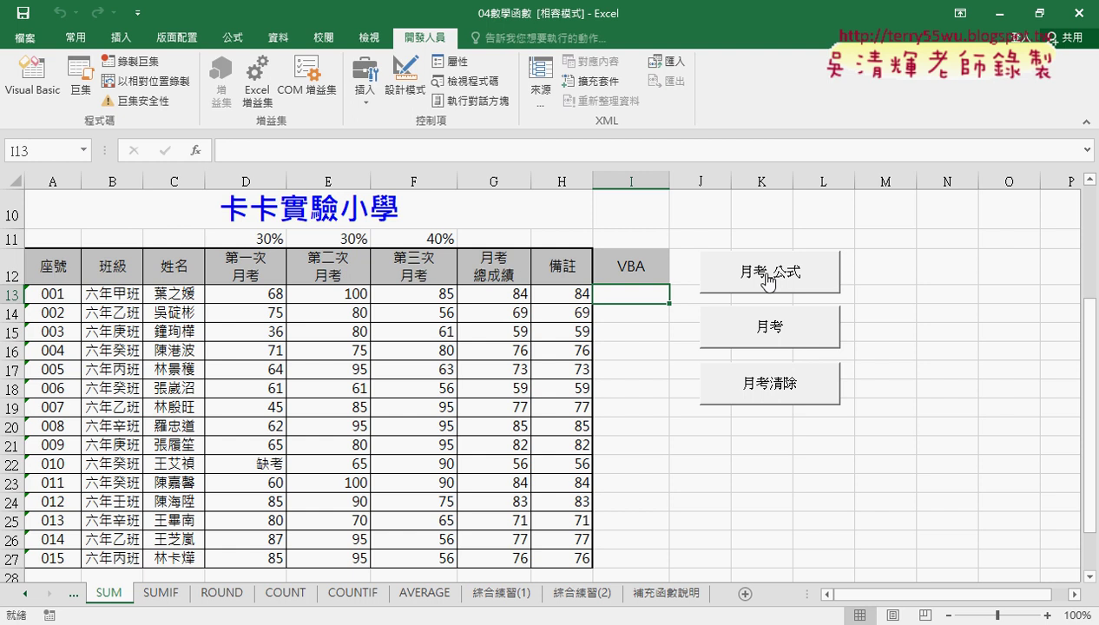
Run the 月考_公式 and 月考清除 macros, then open Assign Macro for the 月考_公式 button
{"action": "left_click", "coordinate": [760, 274]}
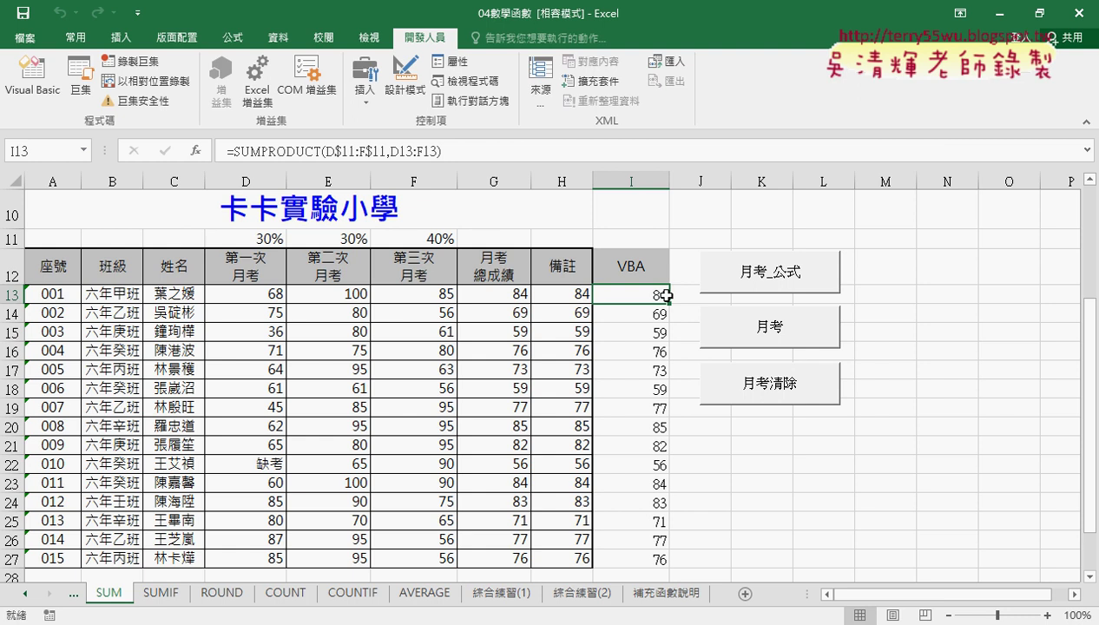
{"action": "left_click", "coordinate": [781, 377]}
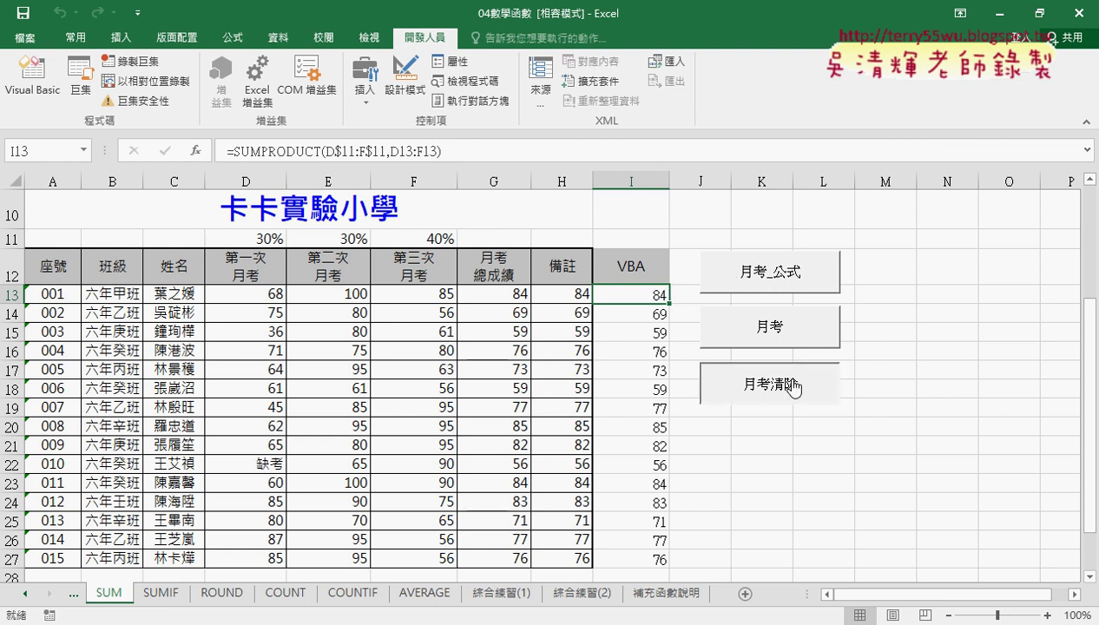
{"action": "right_click", "coordinate": [781, 288]}
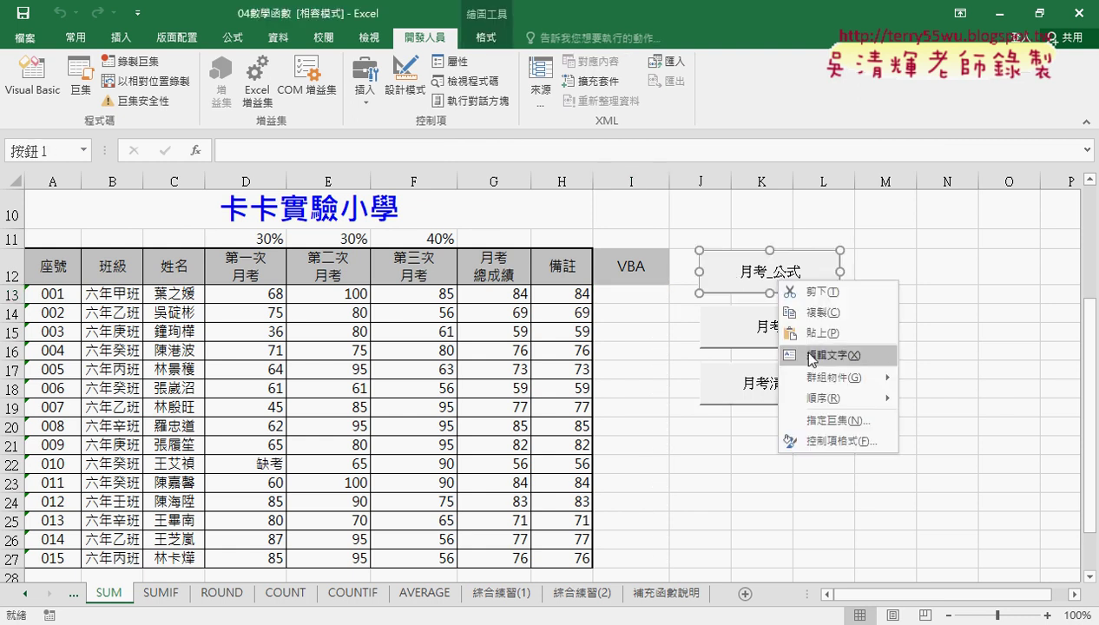
{"action": "left_click", "coordinate": [825, 417]}
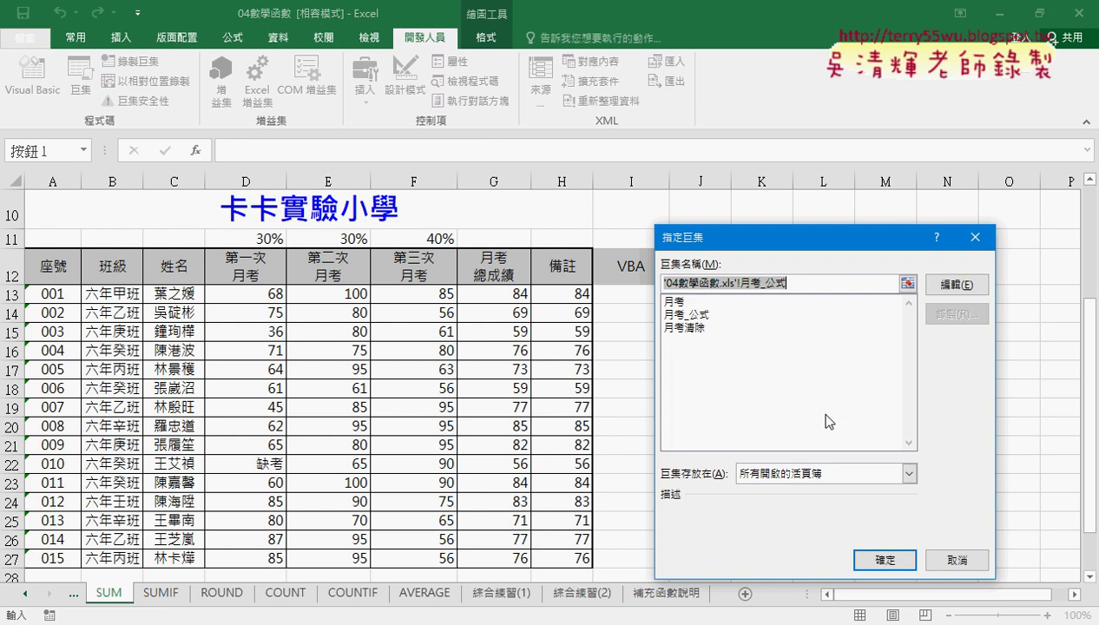
Edit the 月考_公式 macro so NumberFormatLocal reads "0.0" instead of "0"
{"action": "left_click", "coordinate": [712, 314]}
{"action": "left_click", "coordinate": [943, 285]}
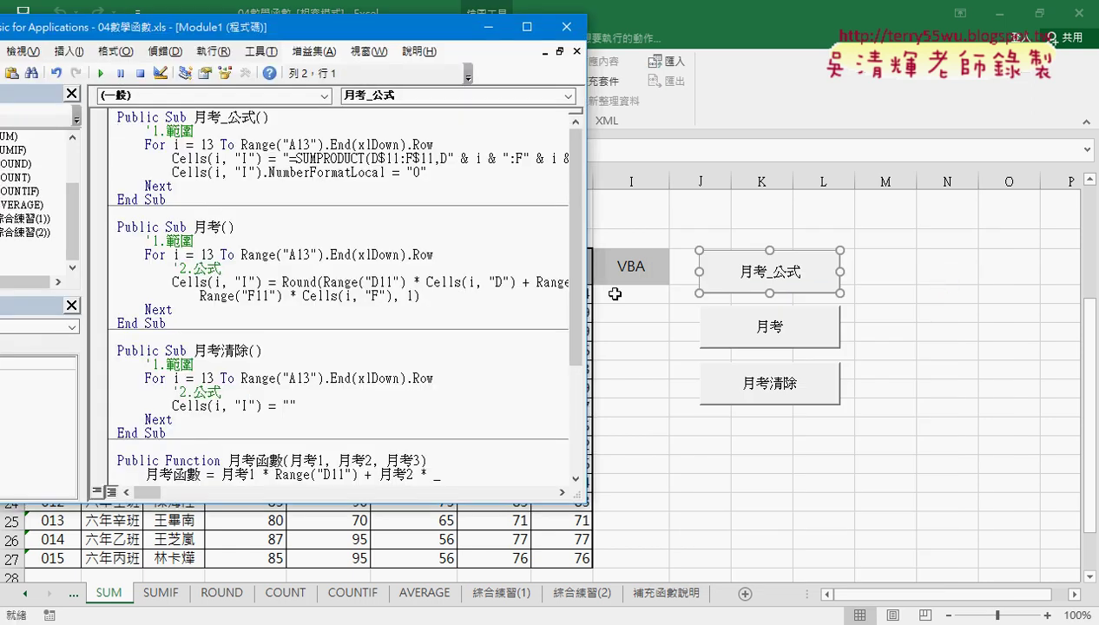
{"action": "left_click", "coordinate": [425, 174]}
{"action": "left_click_drag", "start_coordinate": [588, 189], "coordinate": [747, 189]}
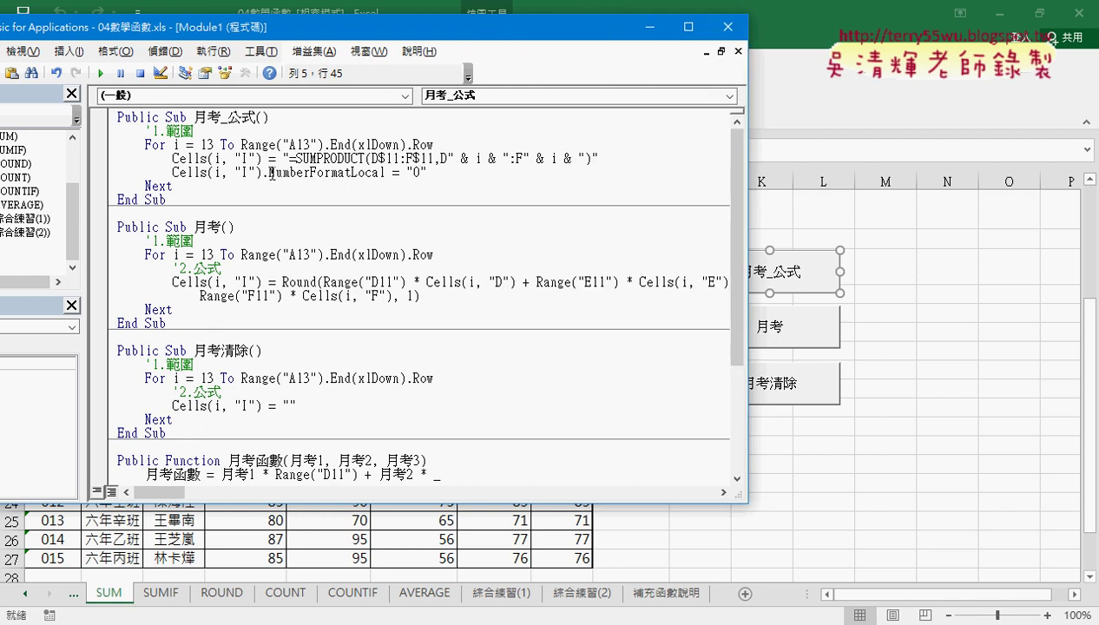
{"action": "double_click", "coordinate": [420, 172]}
{"action": "left_click", "coordinate": [424, 172]}
{"action": "type", "text": ".0"}
{"action": "left_click", "coordinate": [654, 37]}
Rerun 月考_公式 for one-decimal scores like 84.4, and confirm the "0.0" format in its code
{"action": "left_click", "coordinate": [974, 254]}
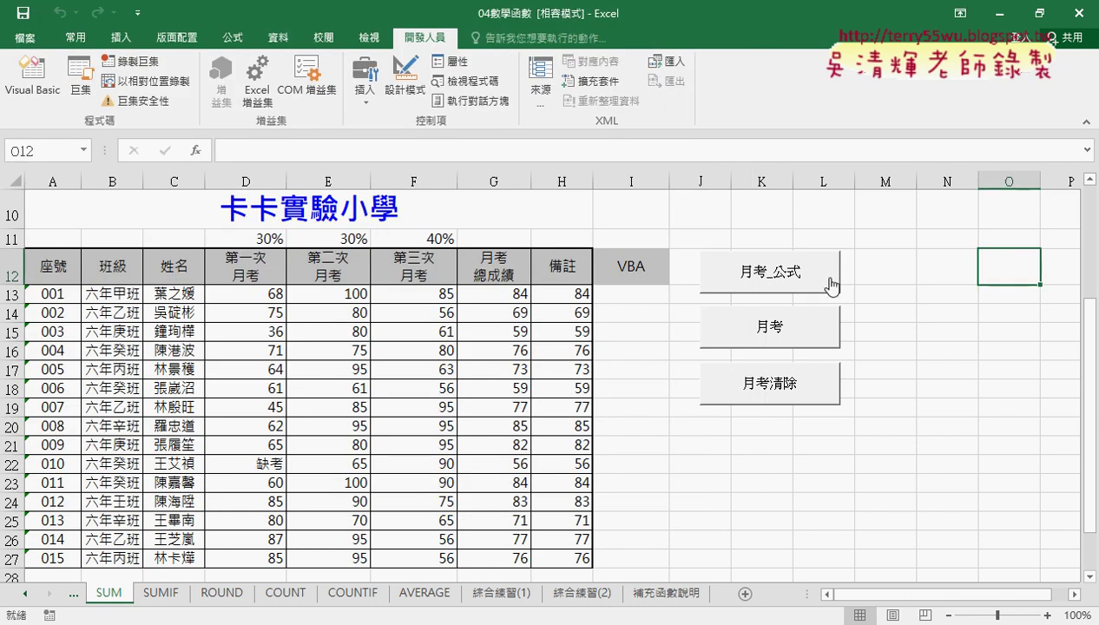
{"action": "left_click", "coordinate": [789, 274]}
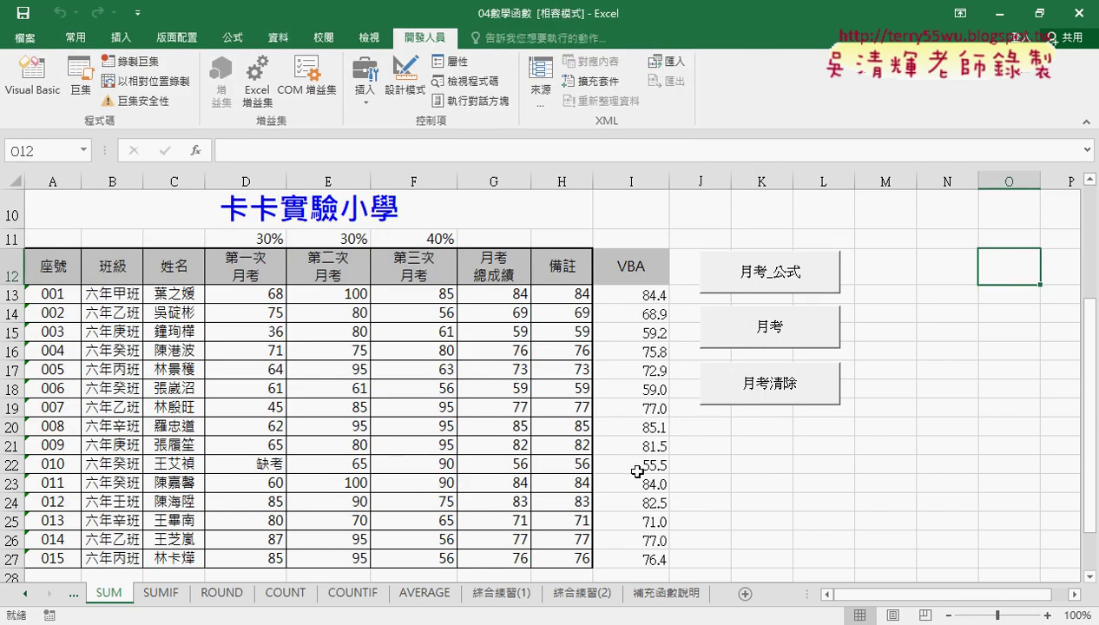
{"action": "right_click", "coordinate": [771, 265]}
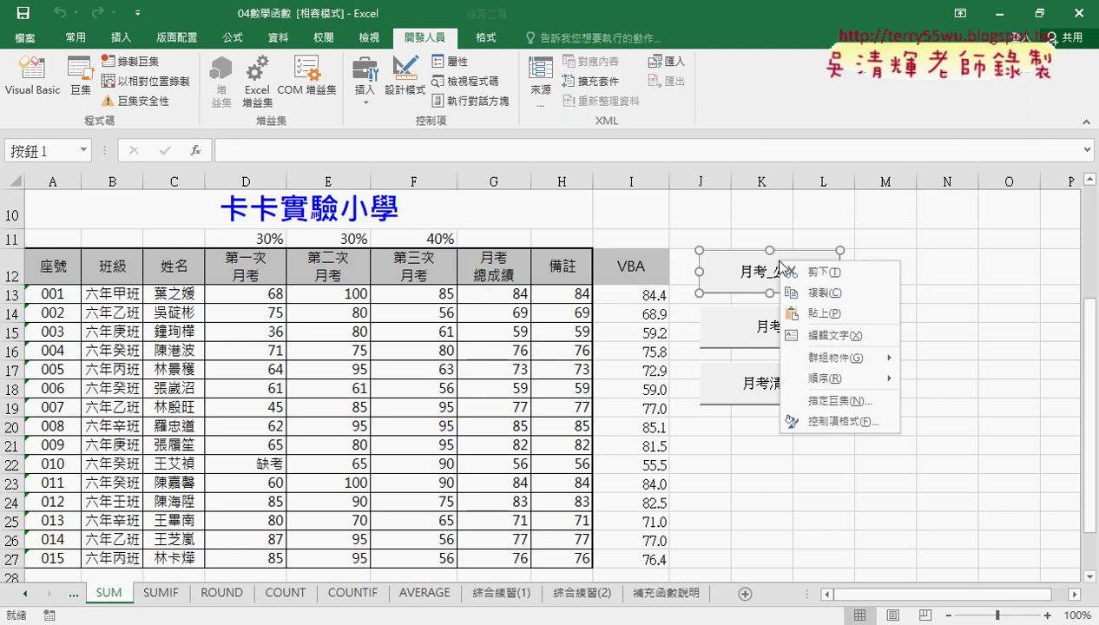
{"action": "left_click", "coordinate": [835, 409]}
{"action": "left_click", "coordinate": [971, 274]}
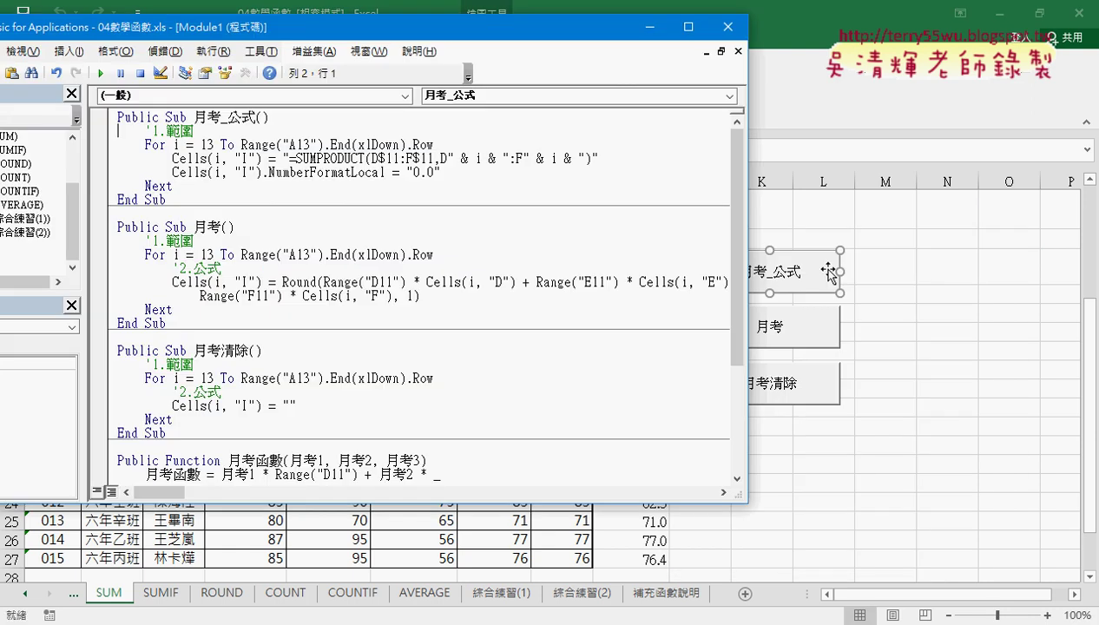
{"action": "left_click_drag", "start_coordinate": [441, 173], "coordinate": [407, 173]}
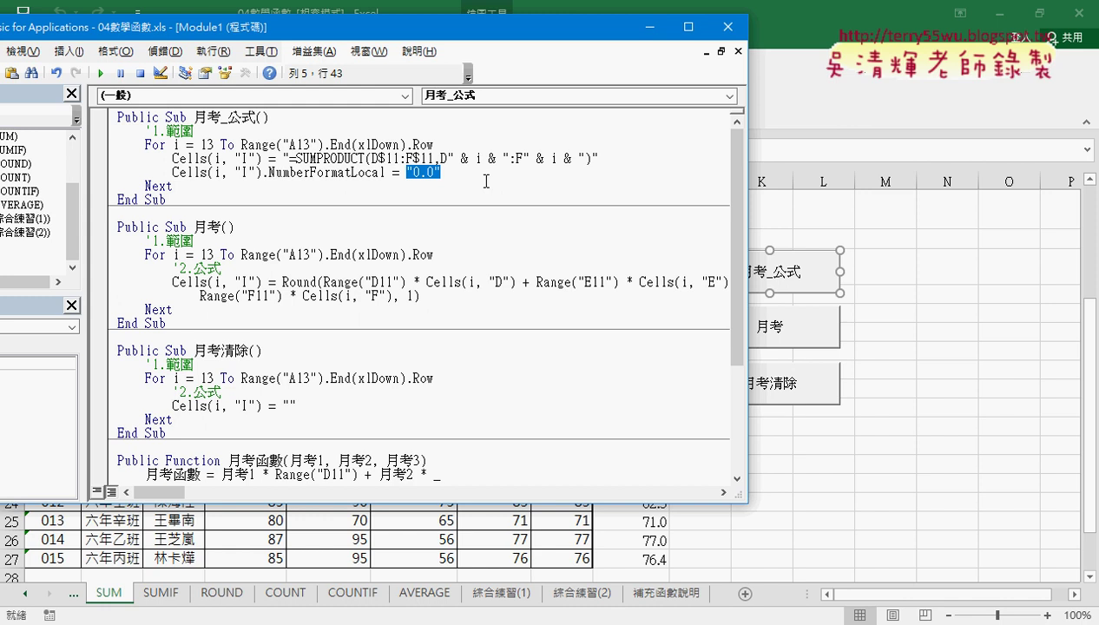
{"action": "left_click", "coordinate": [920, 311]}
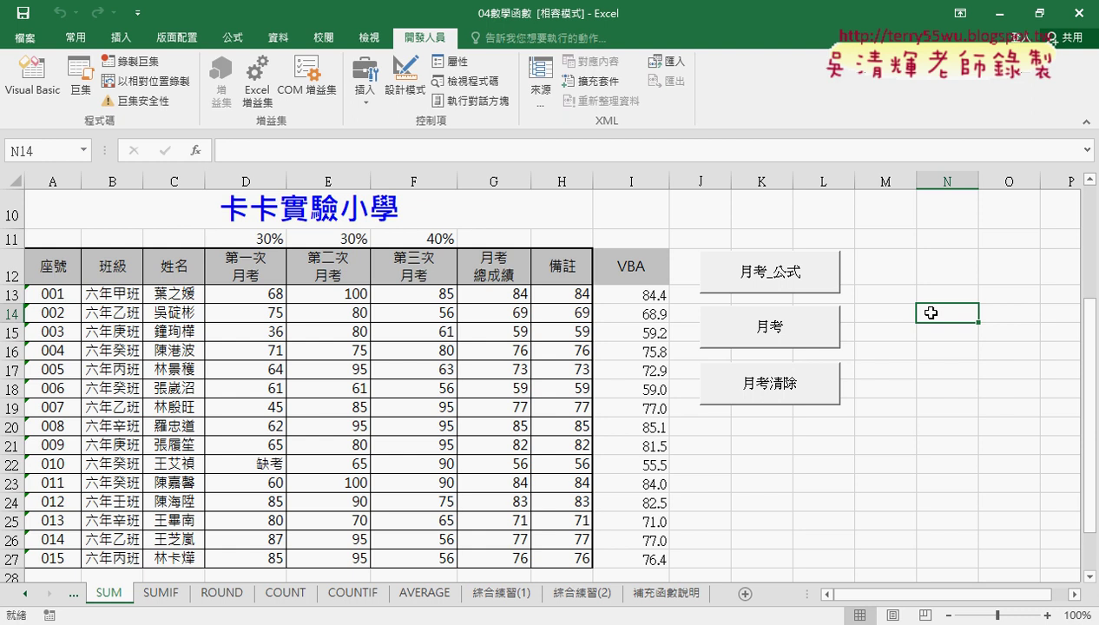
Check I13's formula while switching the VBA column between cleared, SUMPRODUCT formulas and computed values
{"action": "left_click", "coordinate": [658, 300]}
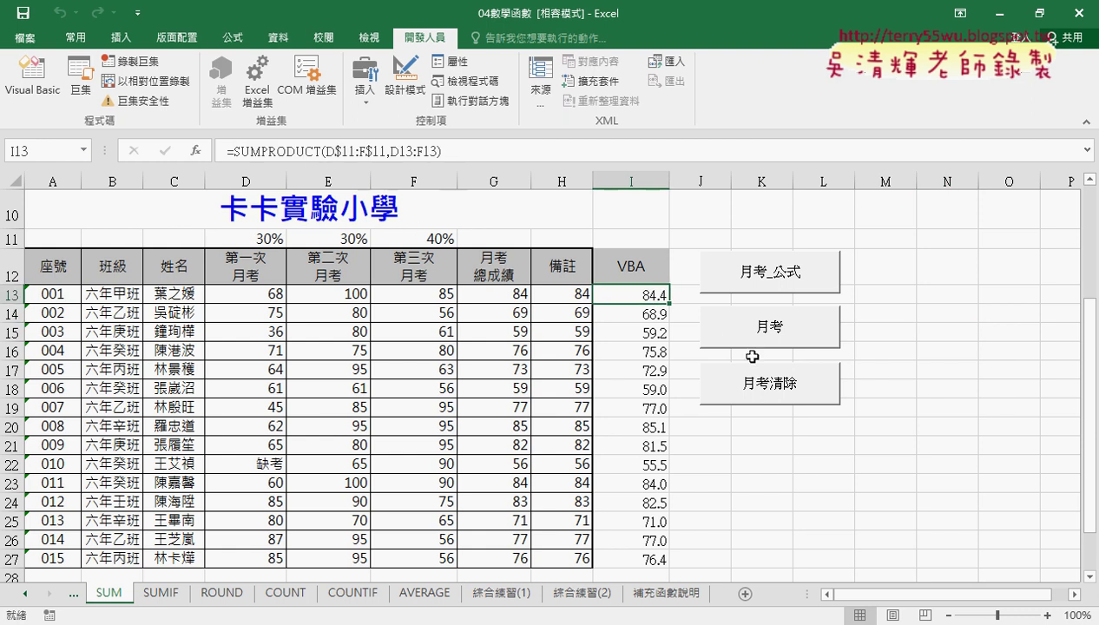
{"action": "left_click", "coordinate": [752, 395]}
{"action": "left_click", "coordinate": [760, 334]}
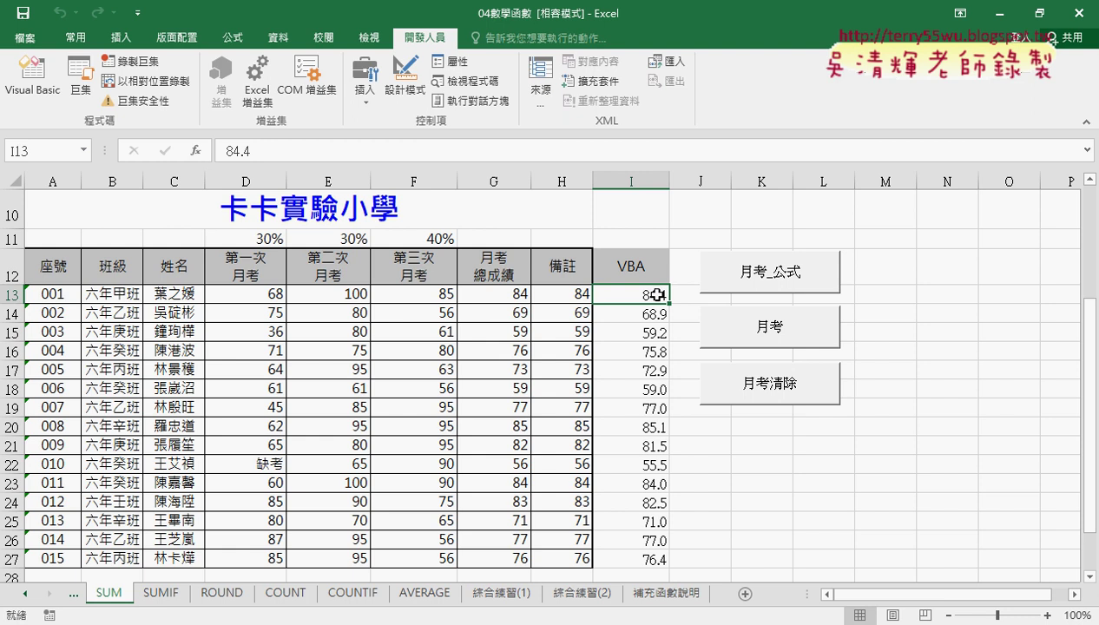
{"action": "left_click", "coordinate": [868, 370]}
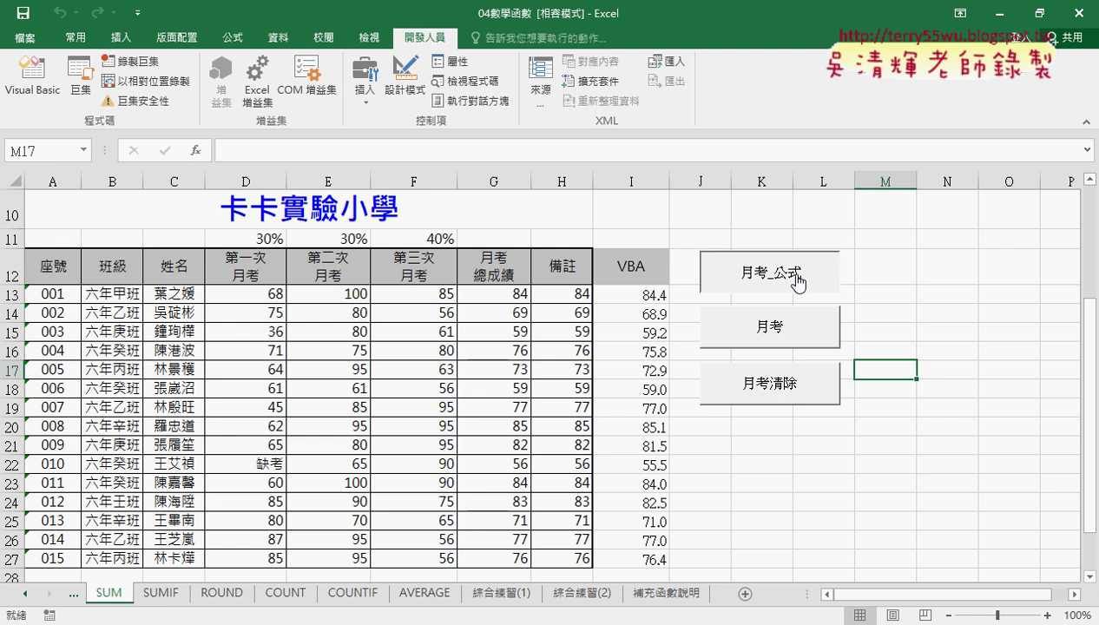
{"action": "left_click", "coordinate": [779, 380]}
{"action": "left_click", "coordinate": [776, 276]}
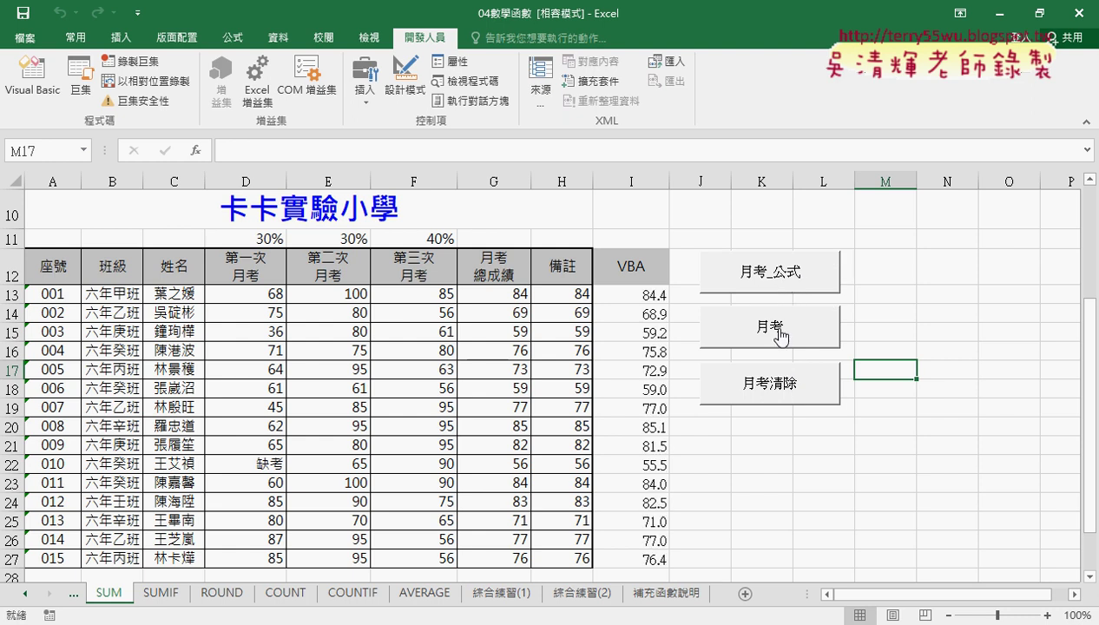
{"action": "left_click", "coordinate": [773, 365]}
{"action": "left_click", "coordinate": [770, 326]}
Recheck I13's SUMPRODUCT formula, then leave plain rounded values like 84.4 in the VBA column
{"action": "left_click", "coordinate": [764, 280]}
{"action": "left_click", "coordinate": [658, 297]}
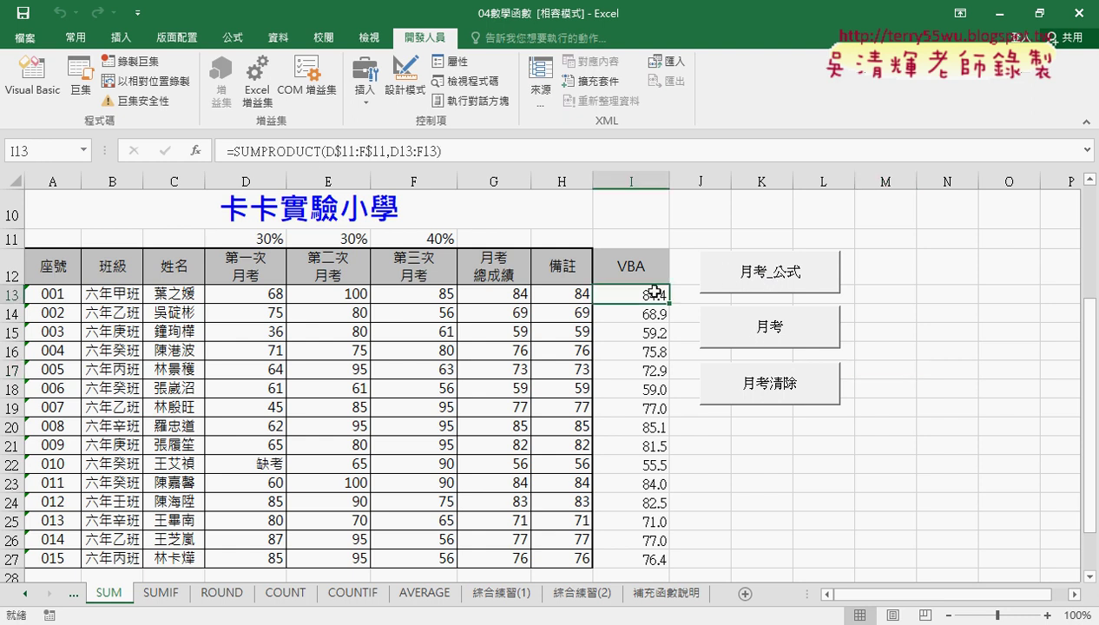
{"action": "left_click", "coordinate": [787, 339]}
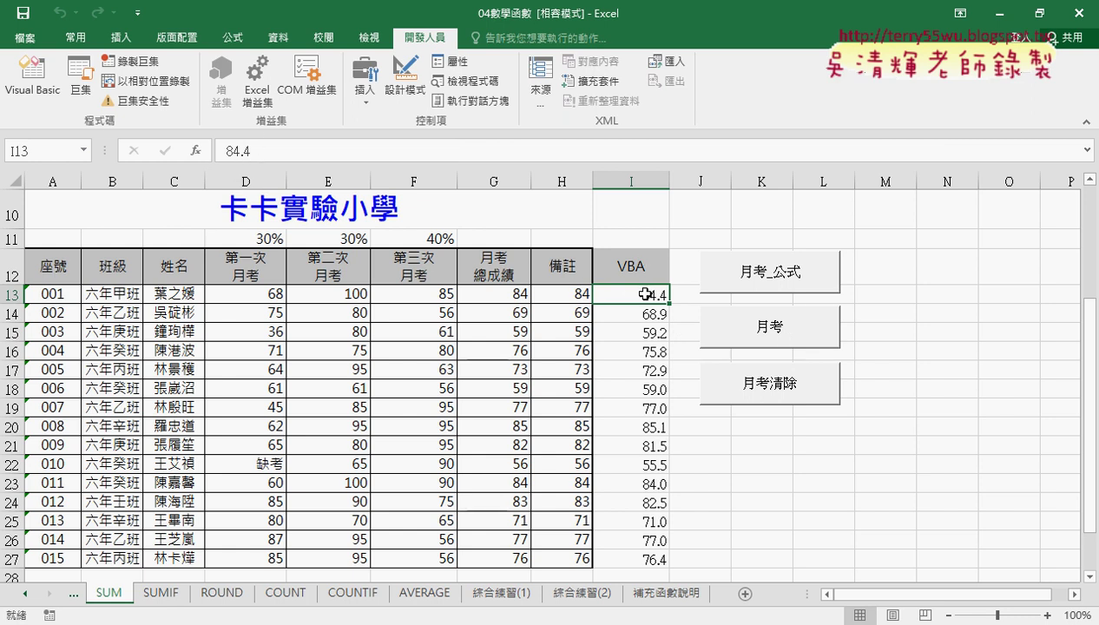
{"action": "left_click", "coordinate": [757, 275]}
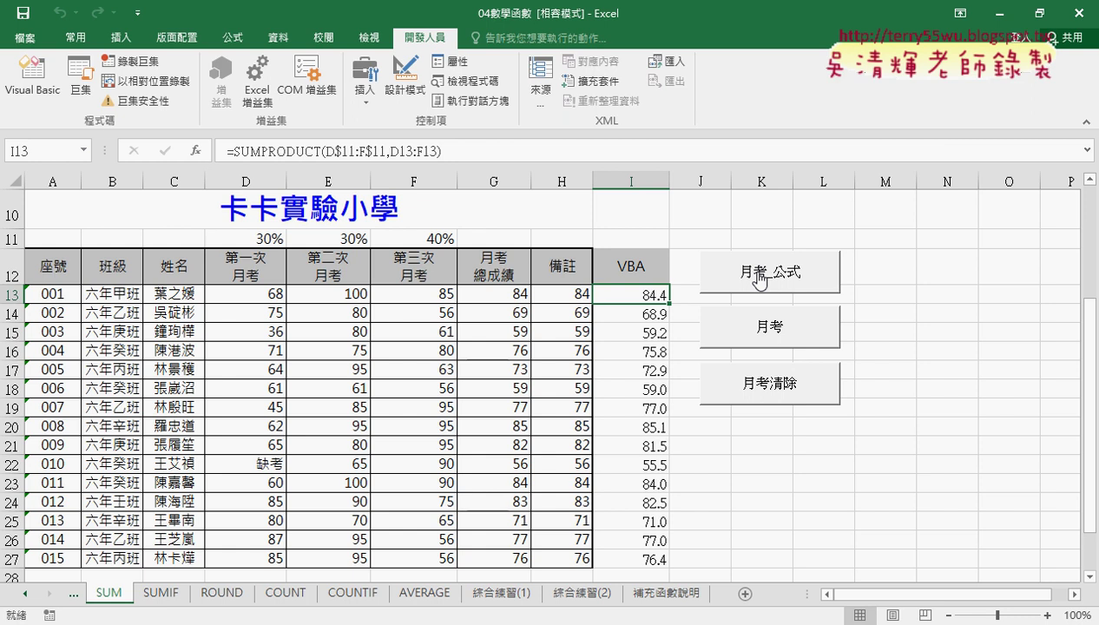
{"action": "left_click", "coordinate": [793, 323]}
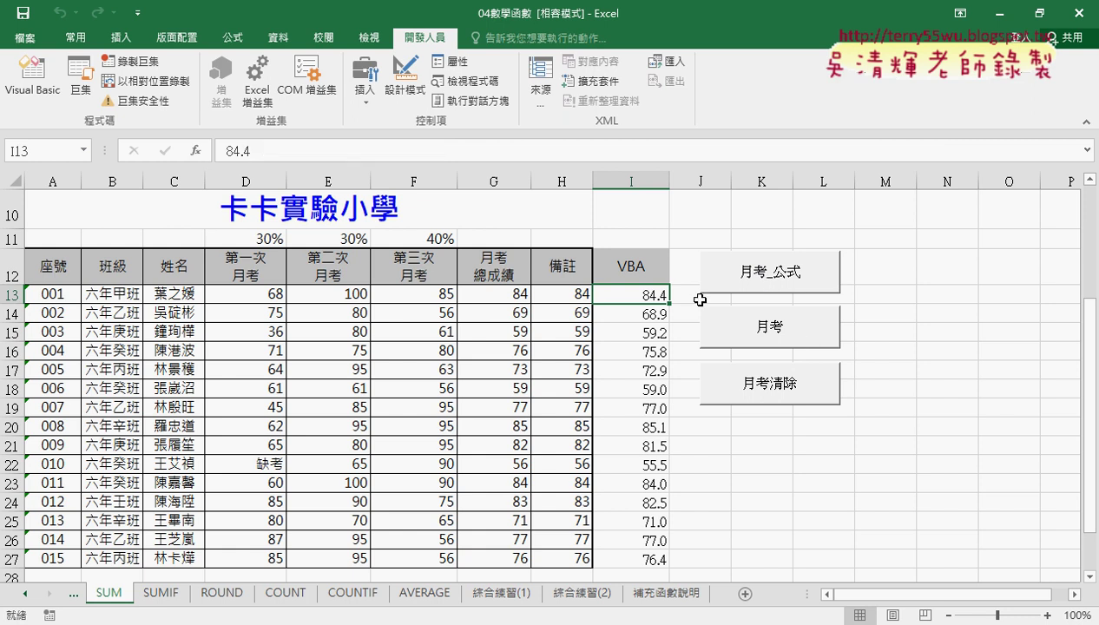
Restore SUMPRODUCT formulas in column I and inspect G13's =D$11*D13+E$11*E13+F$11*F13 formula
{"action": "left_click", "coordinate": [737, 279]}
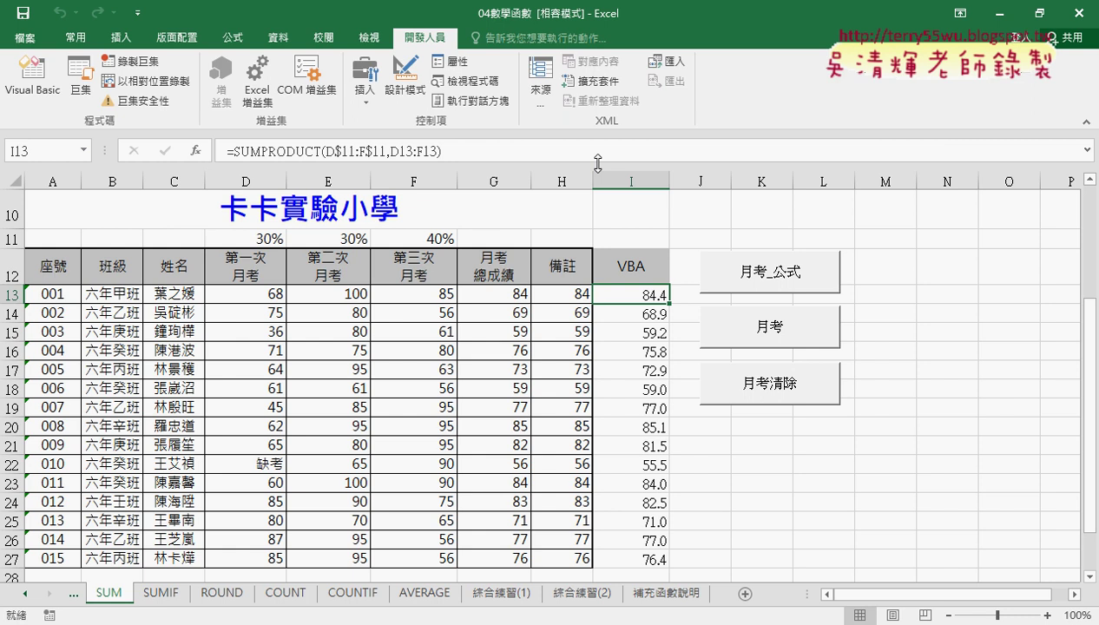
{"action": "left_click", "coordinate": [773, 334]}
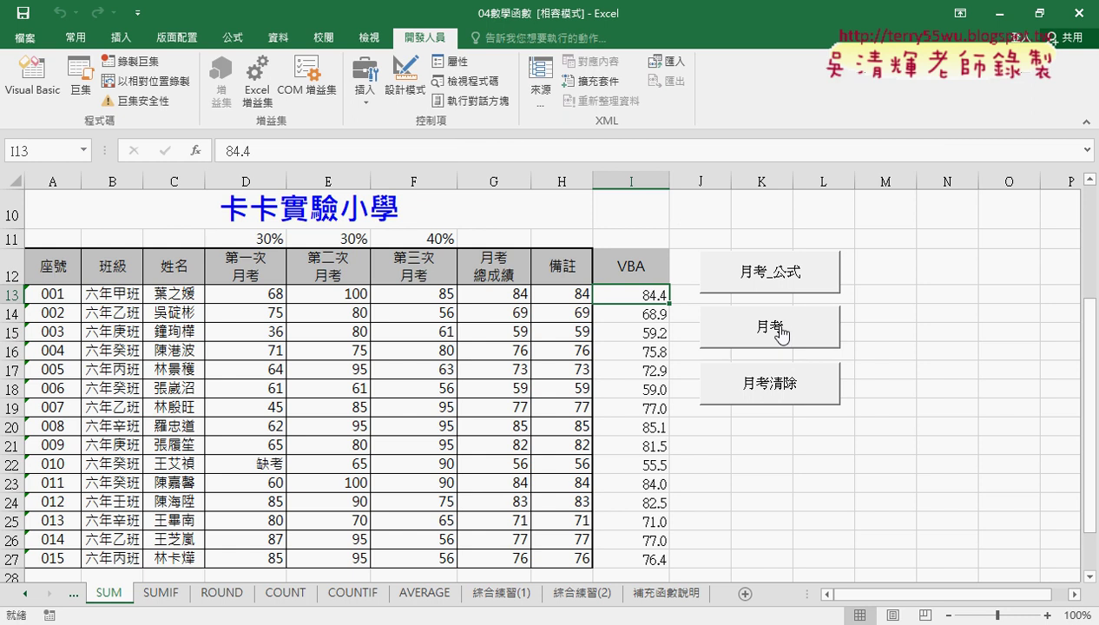
{"action": "left_click", "coordinate": [773, 275]}
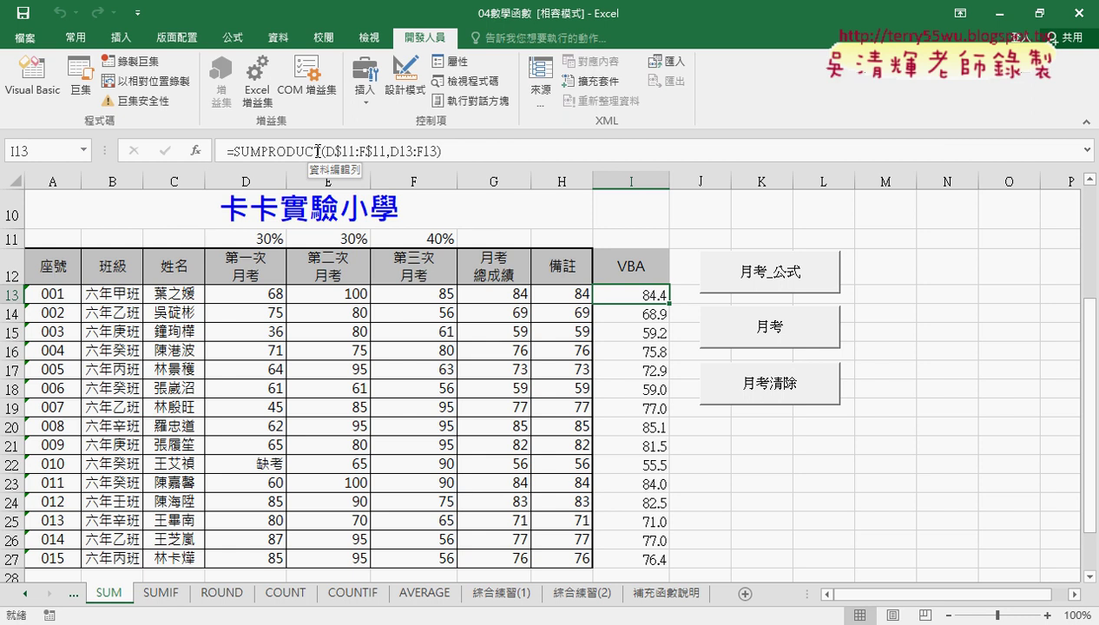
{"action": "left_click", "coordinate": [736, 323]}
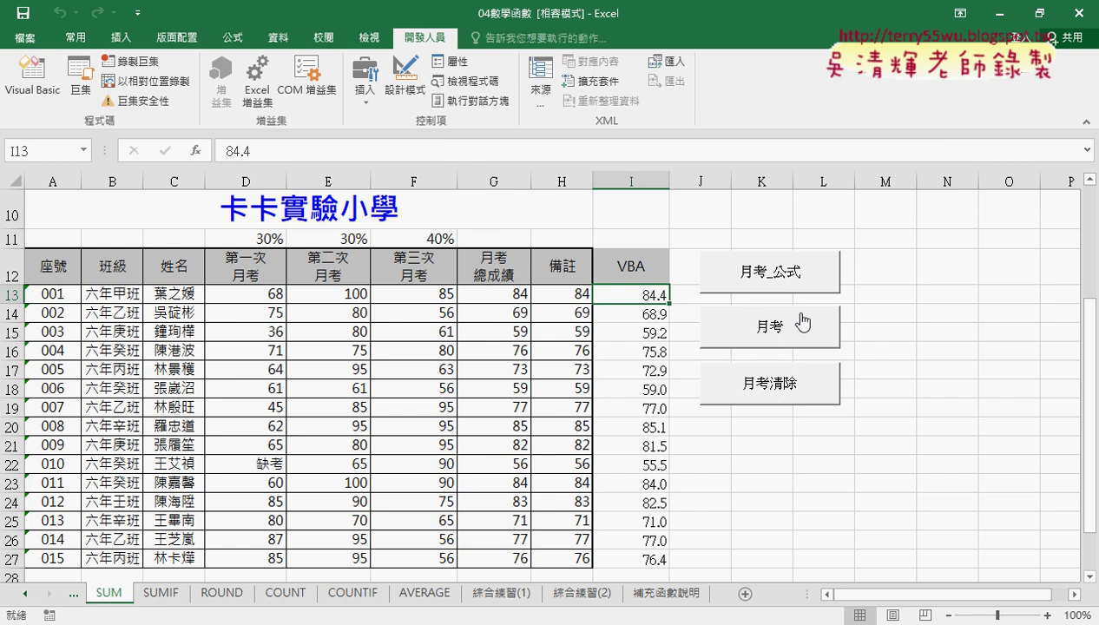
{"action": "left_click", "coordinate": [782, 387]}
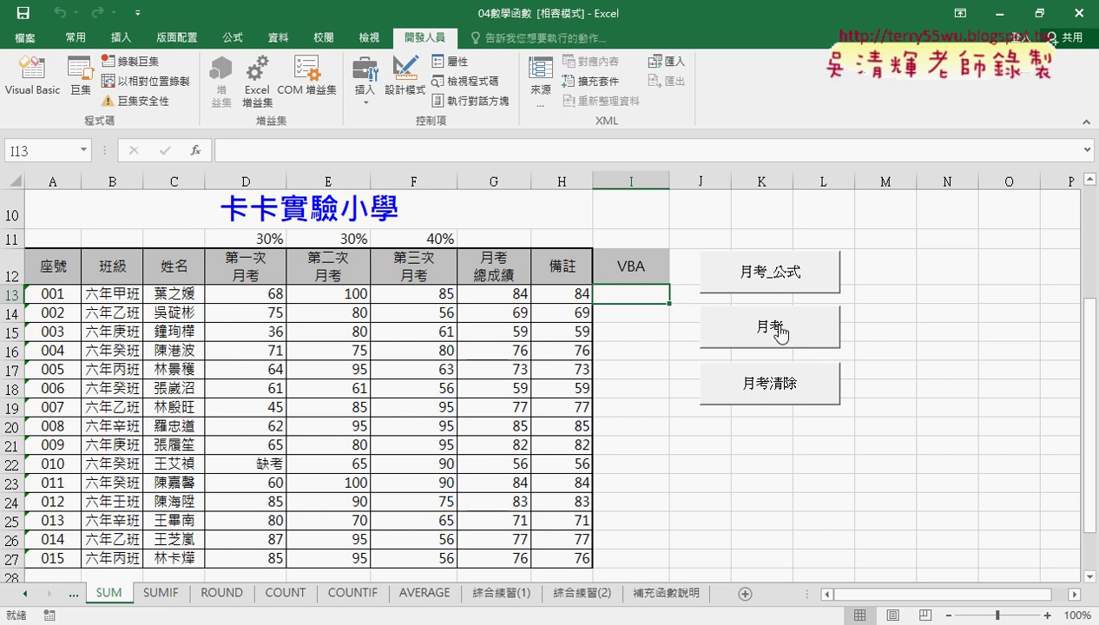
{"action": "left_click", "coordinate": [779, 331]}
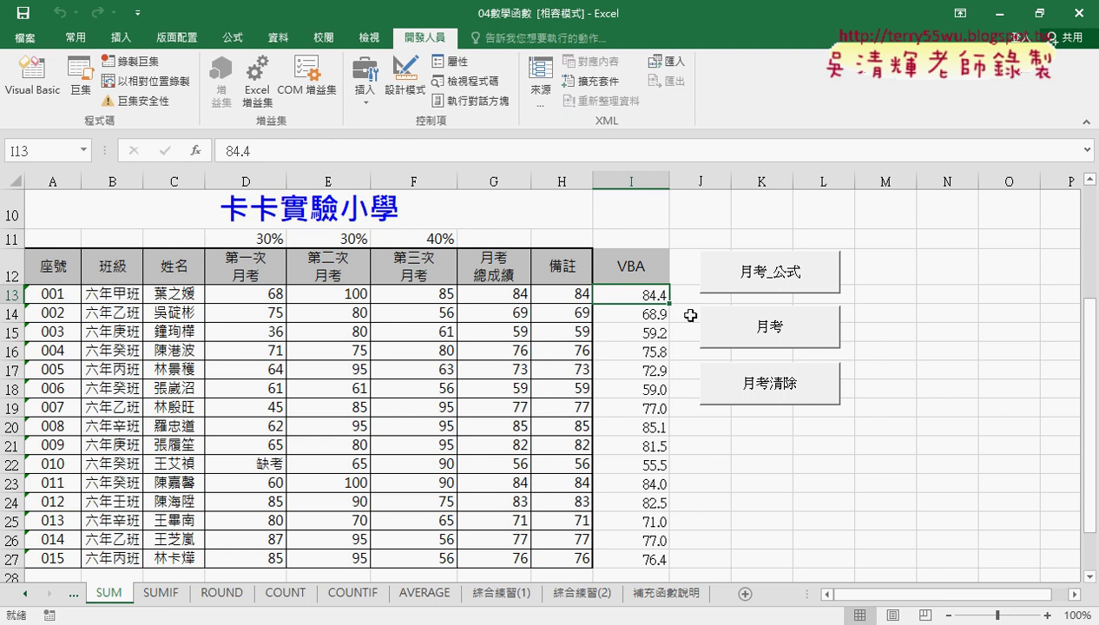
{"action": "left_click", "coordinate": [733, 278]}
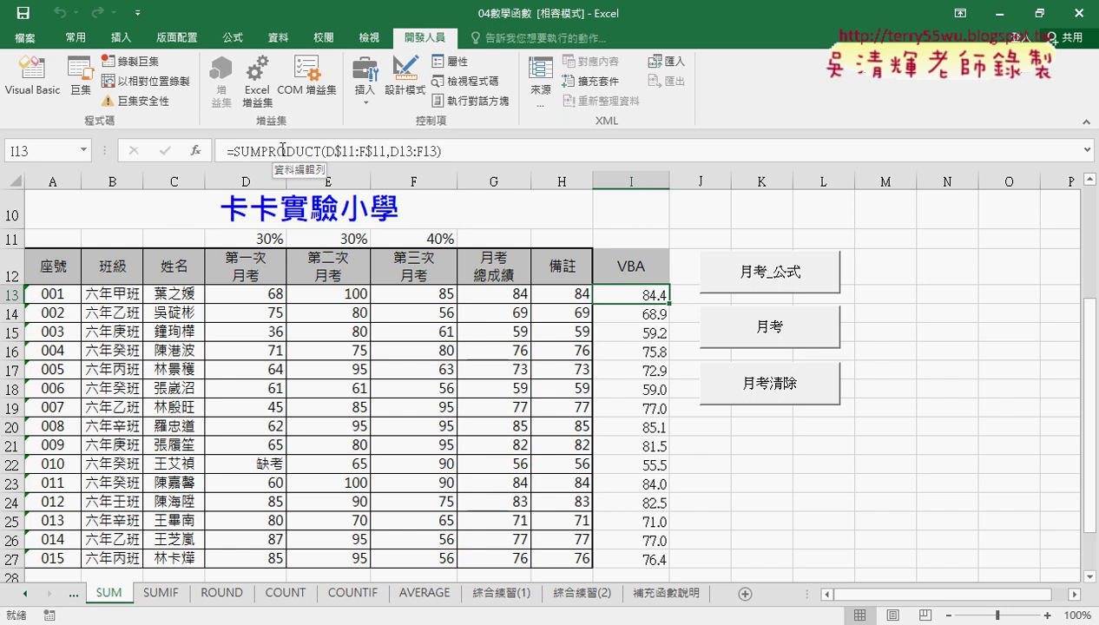
{"action": "left_click", "coordinate": [508, 297]}
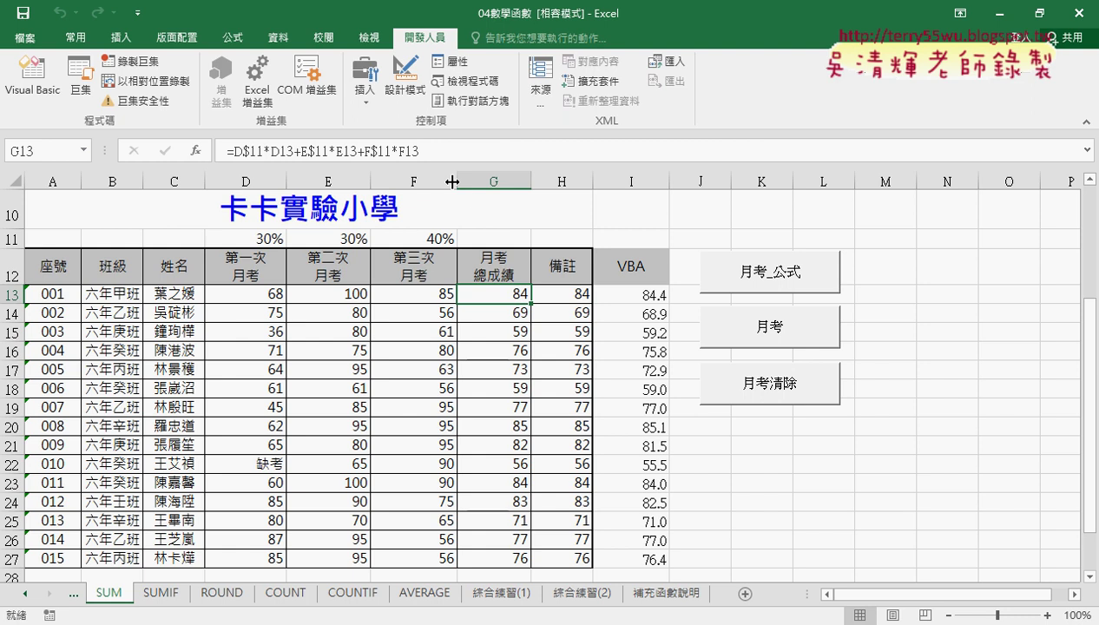
Empty column I with the 月考清除 macro, keeping 月考總成績 totals like 84 and 69
{"action": "left_click_drag", "start_coordinate": [425, 178], "coordinate": [419, 191]}
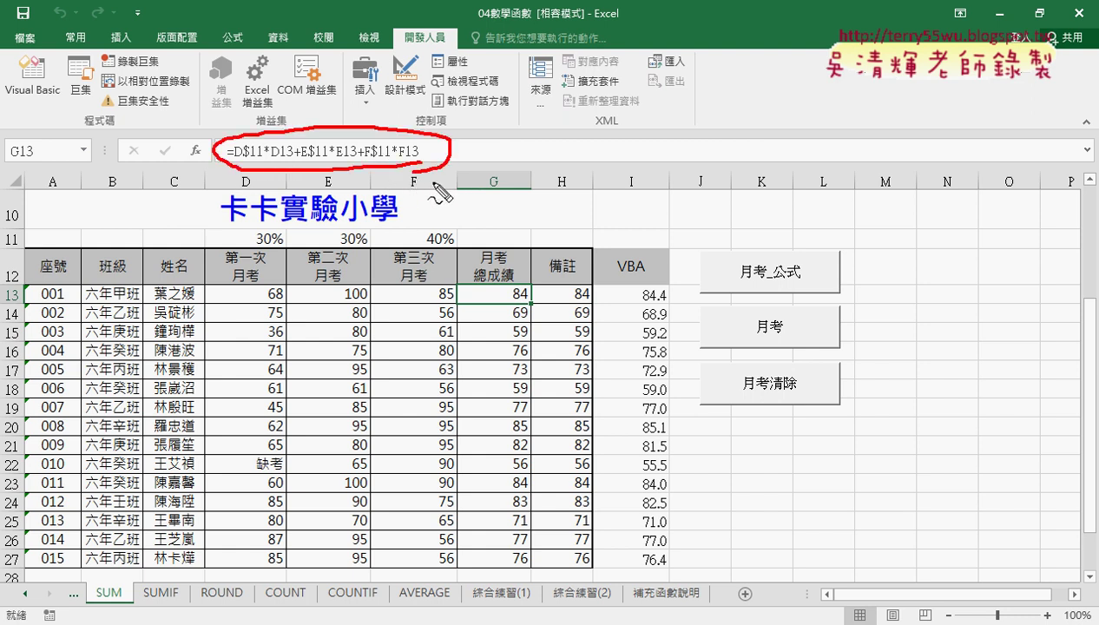
{"action": "mouse_move", "coordinate": [448, 159]}
{"action": "left_mouse_down"}
{"action": "mouse_move", "coordinate": [705, 318]}
{"action": "mouse_move", "coordinate": [786, 337]}
{"action": "left_mouse_up"}
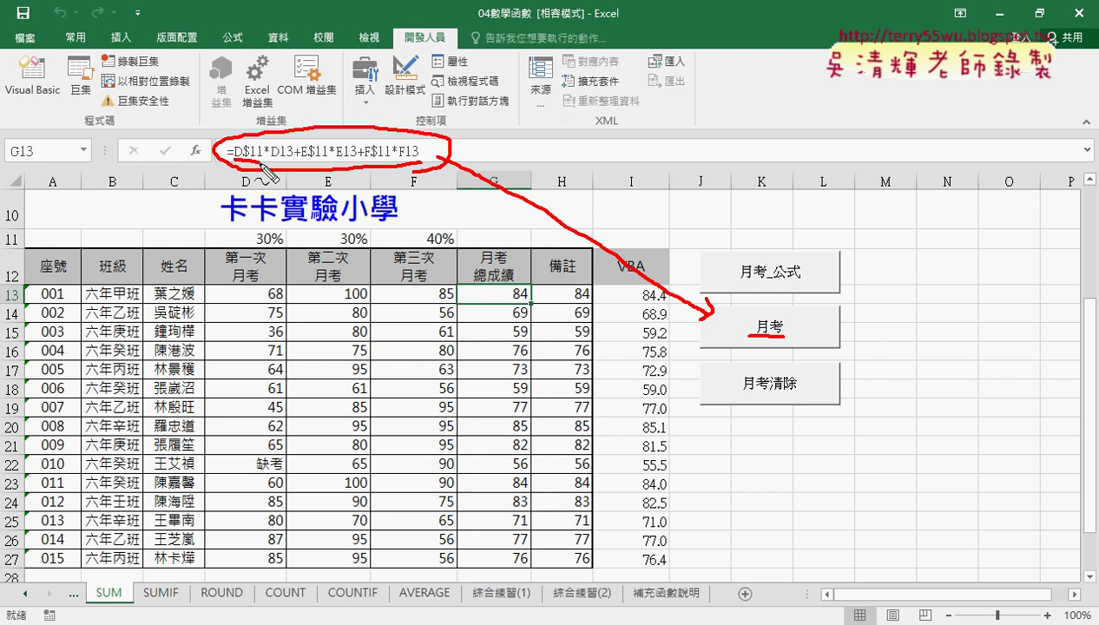
{"action": "left_click_drag", "start_coordinate": [269, 159], "coordinate": [295, 160]}
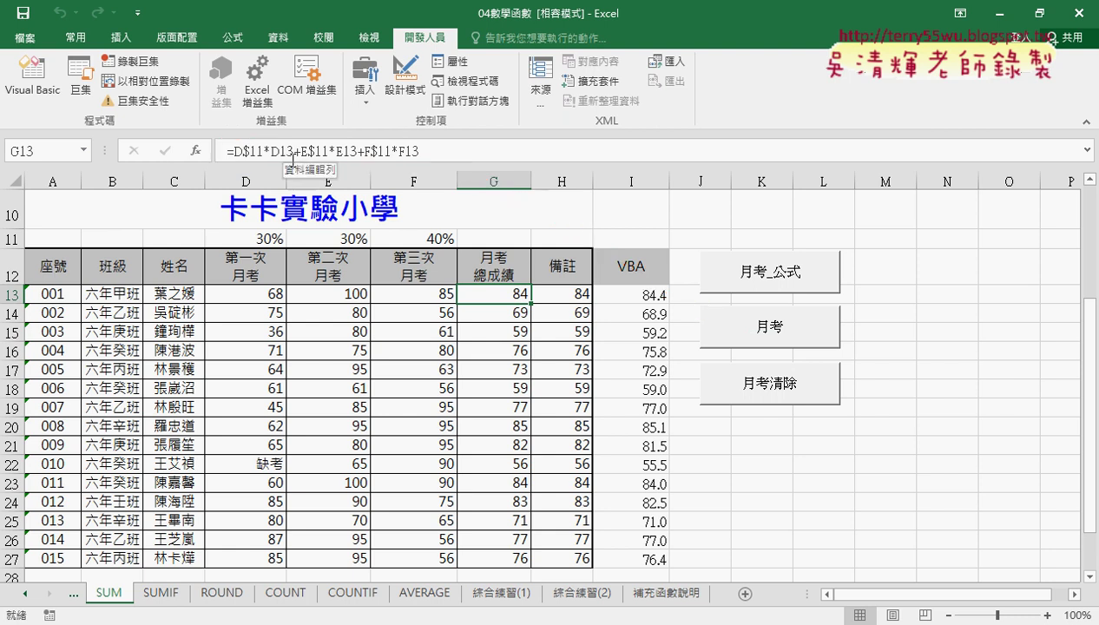
{"action": "left_click", "coordinate": [745, 389]}
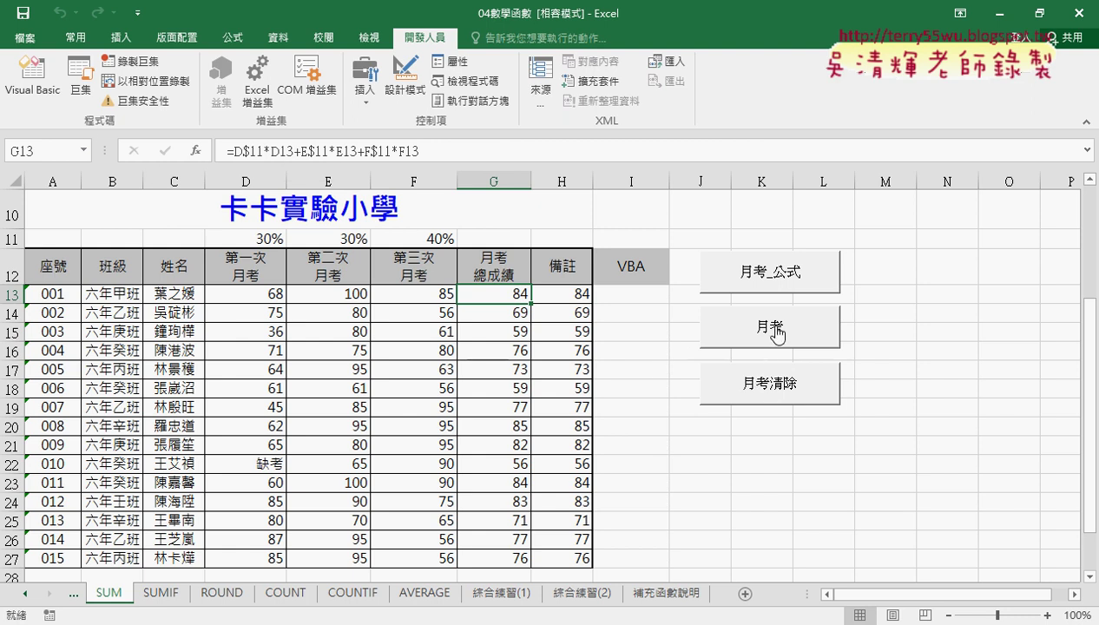
Open Module1 in the VBA editor and bring up the Add Procedure dialog with no name entered
{"action": "left_click", "coordinate": [35, 78]}
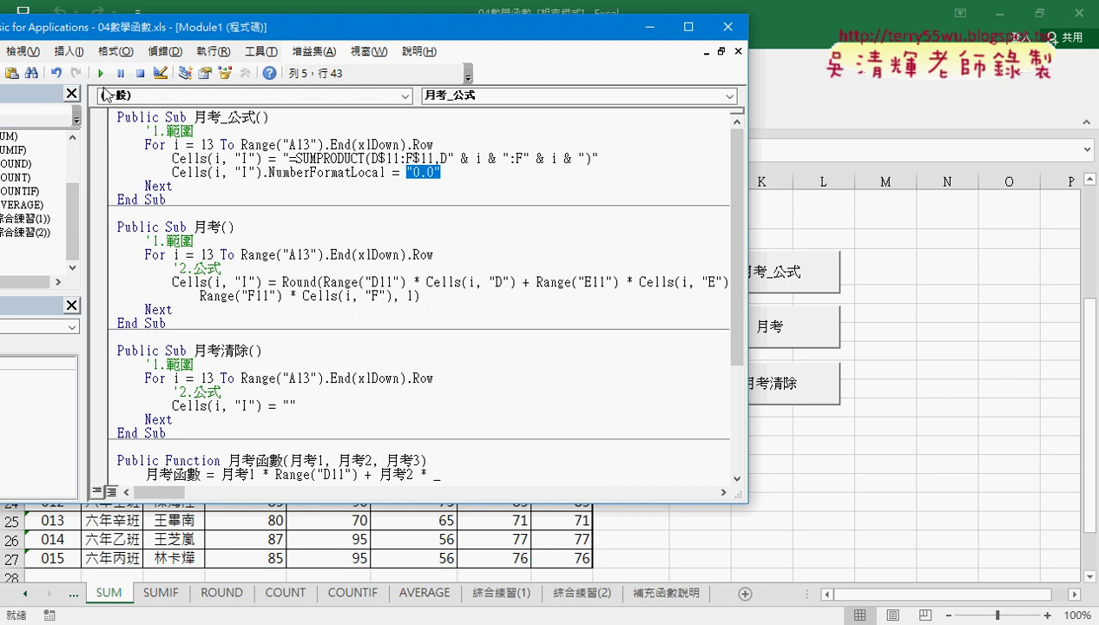
{"action": "left_click_drag", "start_coordinate": [236, 30], "coordinate": [503, 68]}
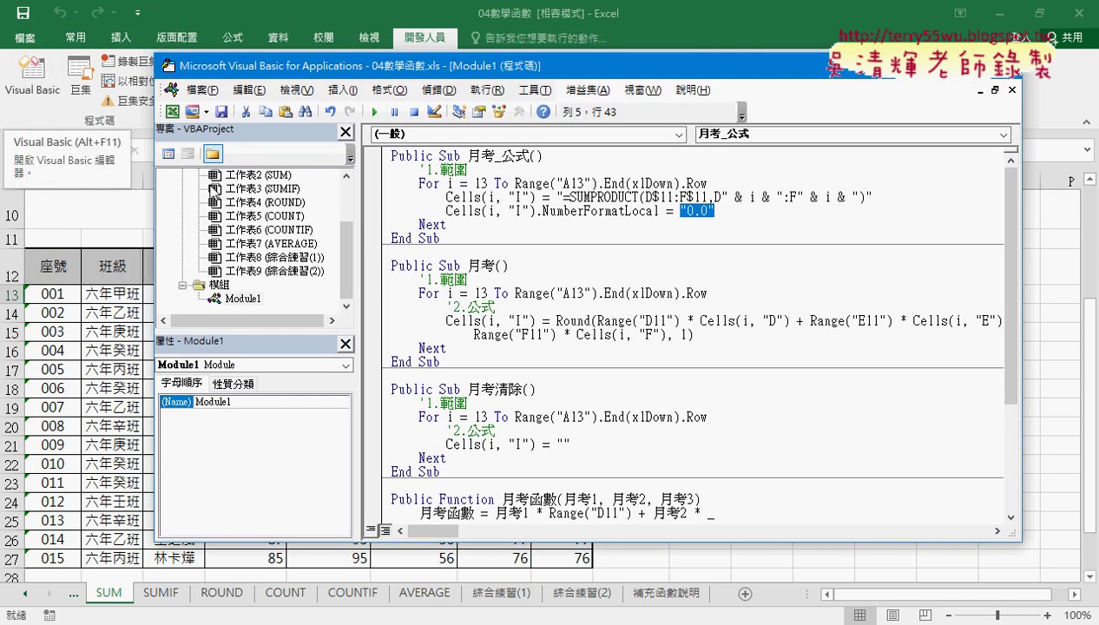
{"action": "left_click", "coordinate": [342, 90]}
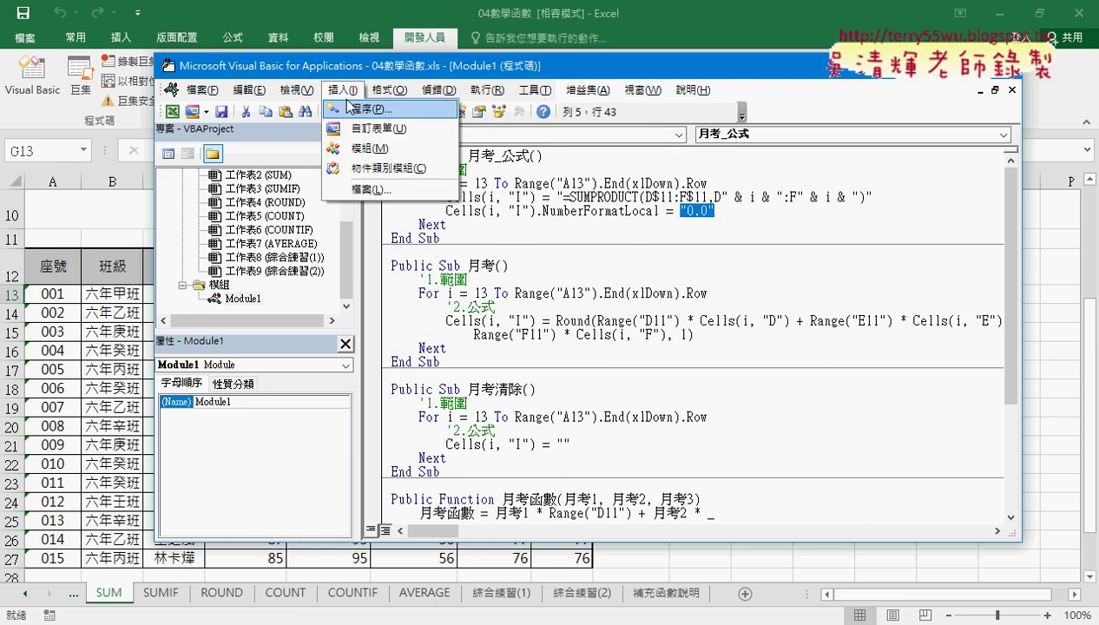
{"action": "left_click", "coordinate": [369, 104]}
{"action": "left_click_drag", "start_coordinate": [493, 140], "coordinate": [452, 280]}
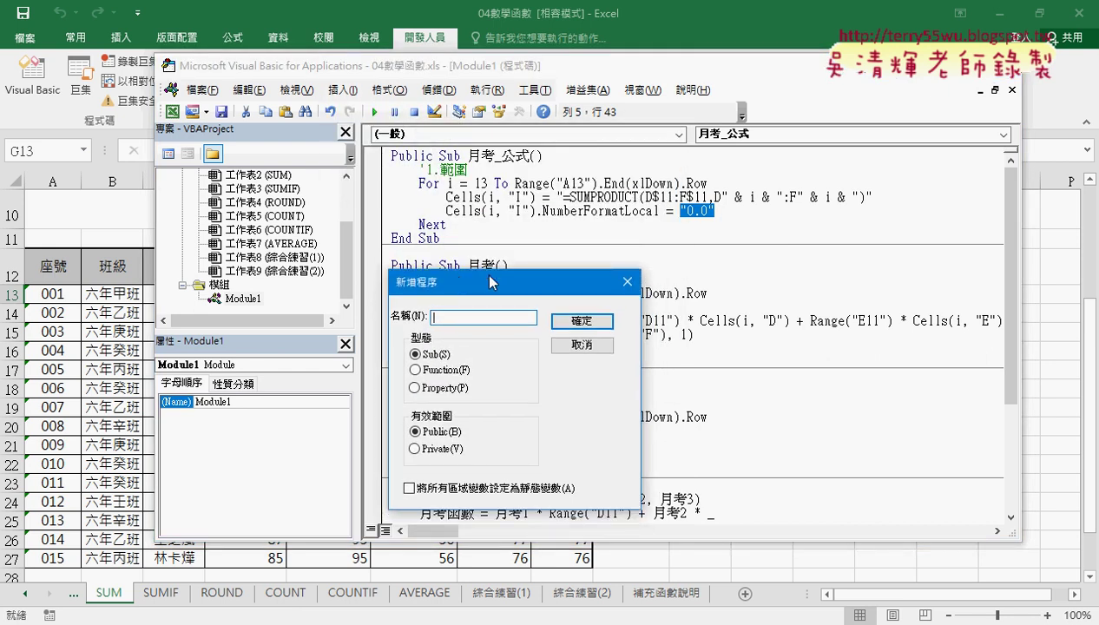
{"action": "left_click_drag", "start_coordinate": [483, 273], "coordinate": [480, 282]}
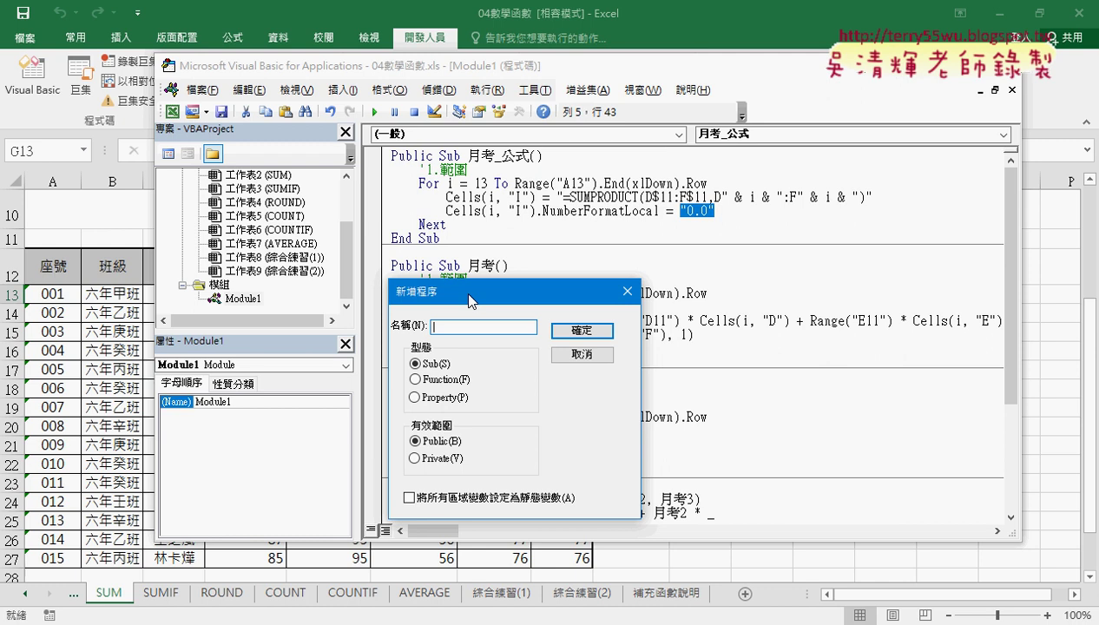
Cancel Add Procedure and delete the '2.公式 and Round lines from Sub 月考
{"action": "left_click", "coordinate": [582, 355]}
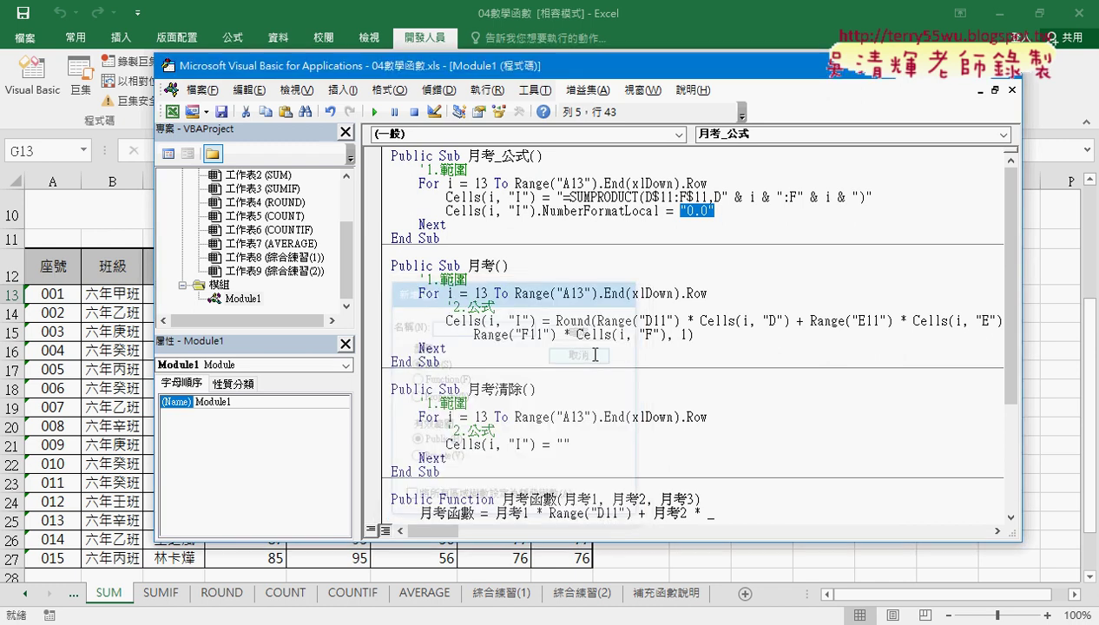
{"action": "left_click_drag", "start_coordinate": [726, 340], "coordinate": [379, 315]}
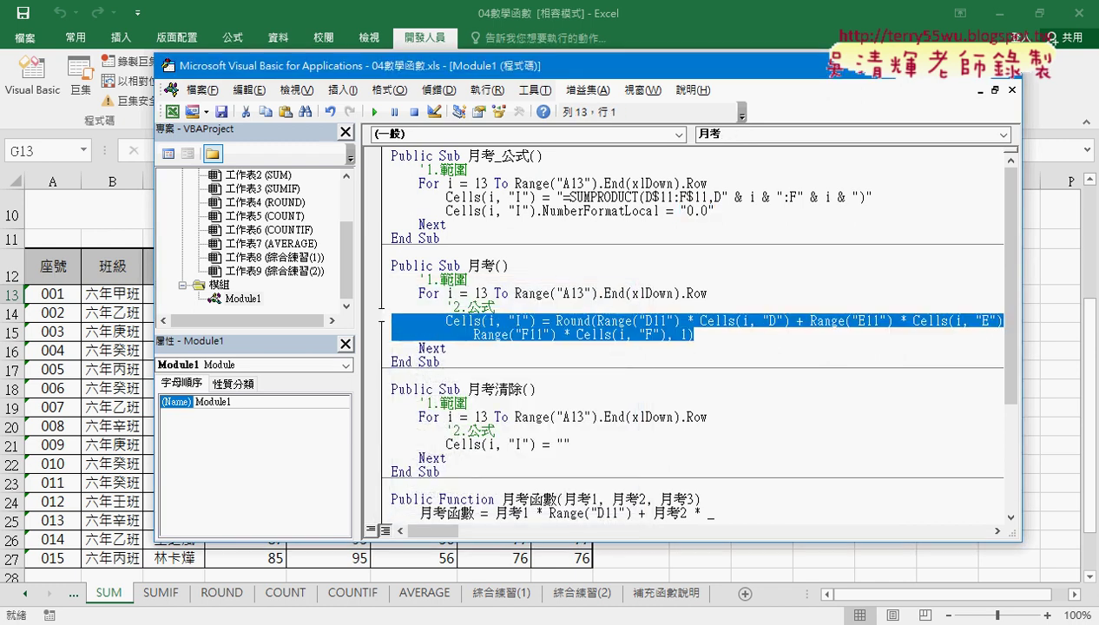
{"action": "key", "text": "Delete"}
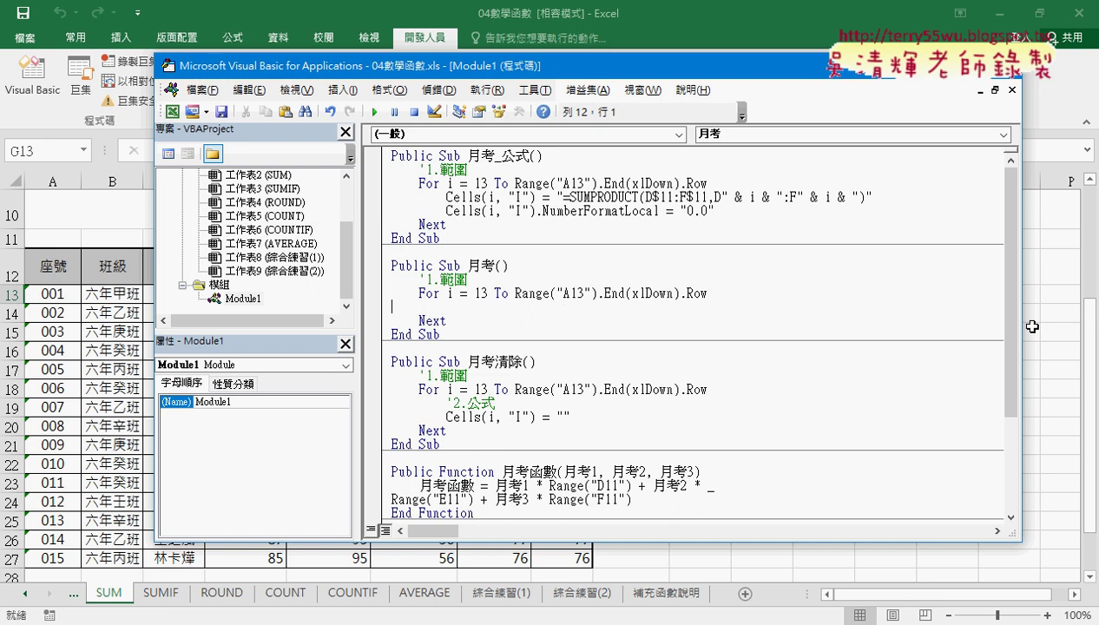
Copy Cells(i, "I") = from Sub 月考_公式 into Sub 月考's loop, indented
{"action": "left_click_drag", "start_coordinate": [1022, 321], "coordinate": [858, 320]}
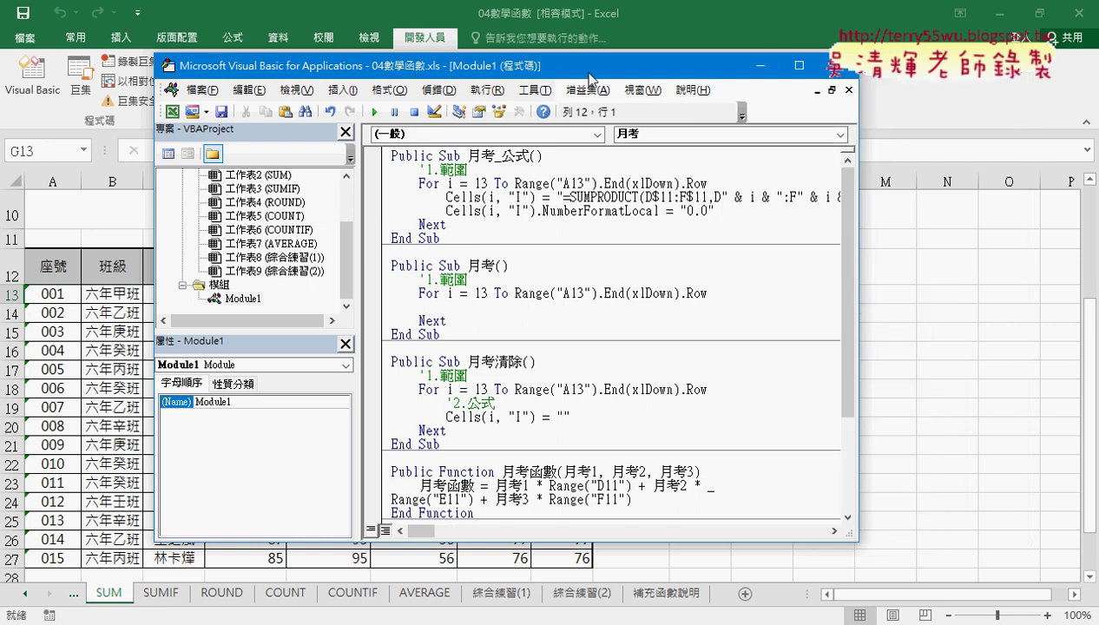
{"action": "left_click_drag", "start_coordinate": [588, 78], "coordinate": [301, 95]}
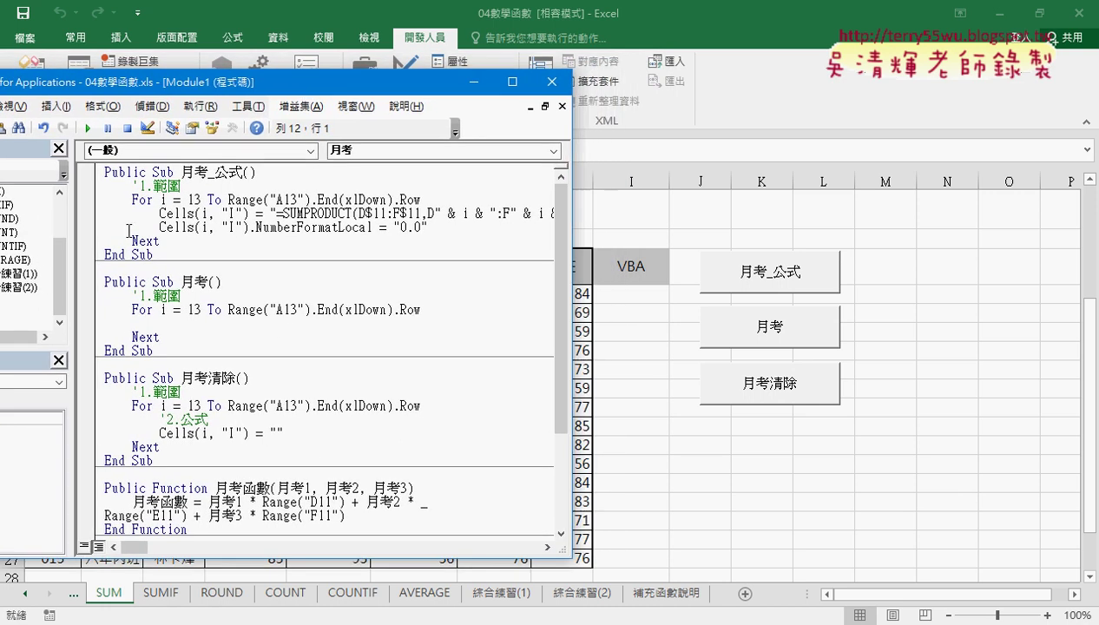
{"action": "left_click_drag", "start_coordinate": [153, 214], "coordinate": [264, 213]}
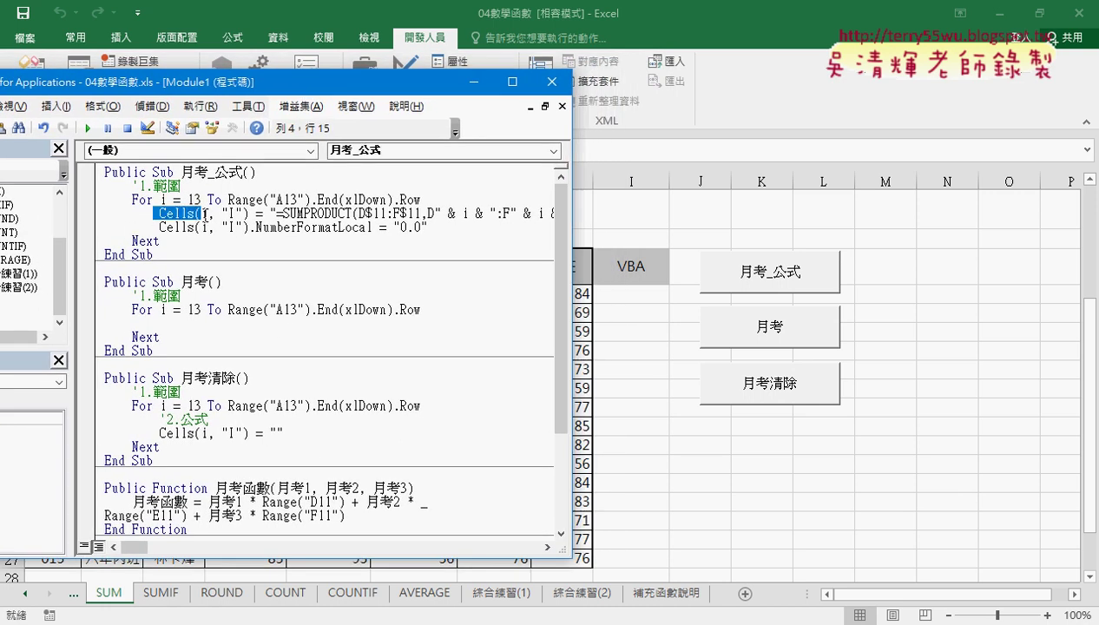
{"action": "left_click", "coordinate": [254, 214]}
{"action": "left_click_drag", "start_coordinate": [161, 214], "coordinate": [267, 213]}
{"action": "key", "text": "ctrl+c"}
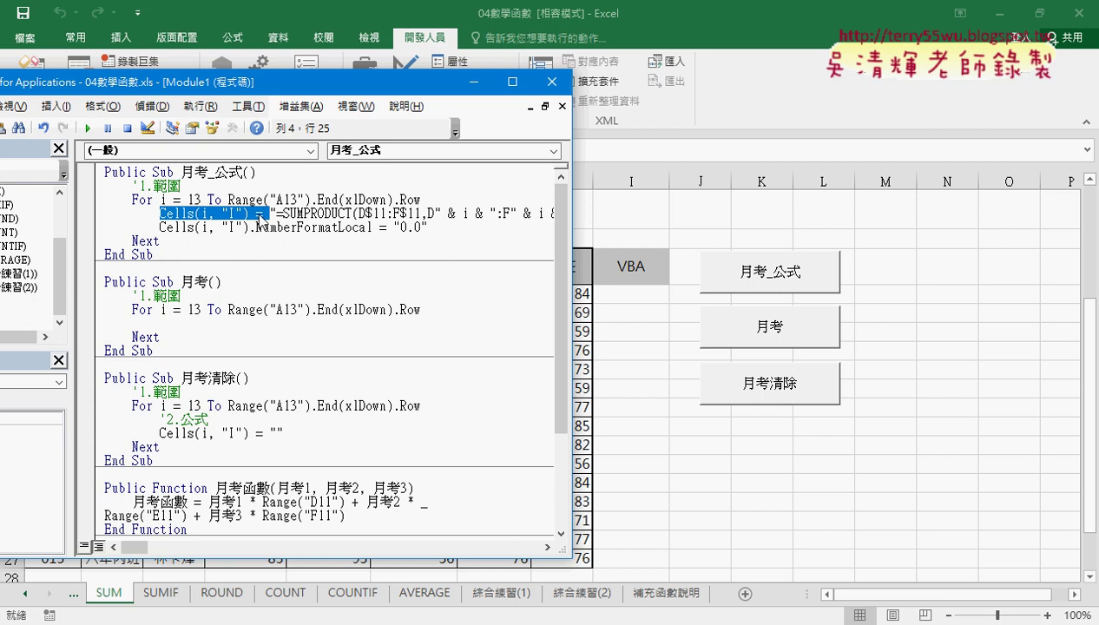
{"action": "left_click", "coordinate": [205, 326]}
{"action": "key", "text": "ctrl+v"}
{"action": "left_click", "coordinate": [106, 323]}
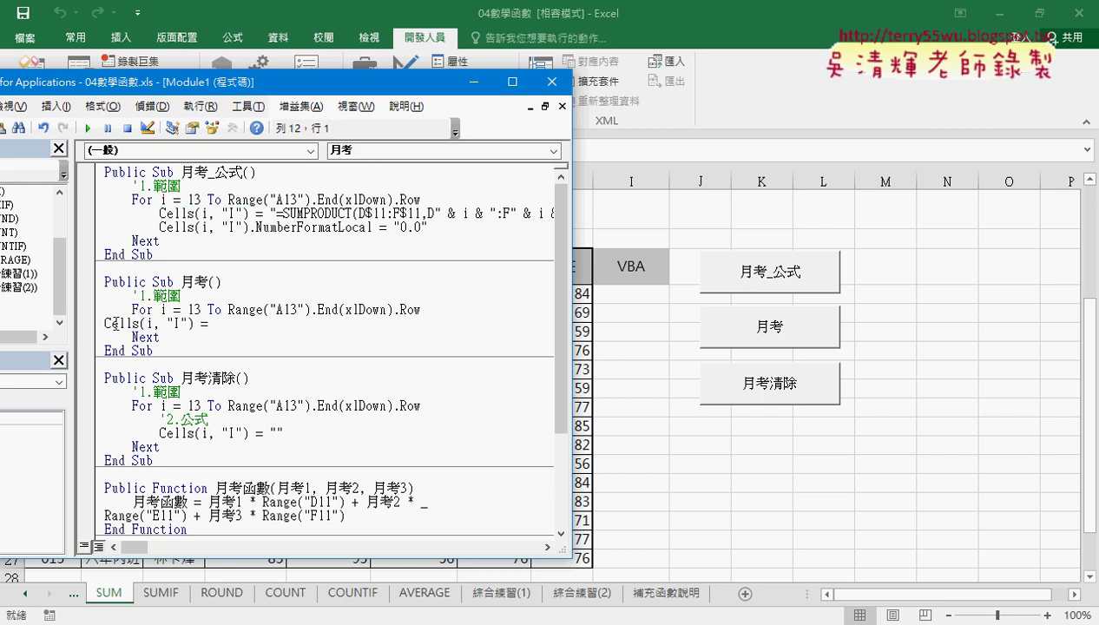
{"action": "key", "text": "Tab"}
{"action": "key", "text": "Tab"}
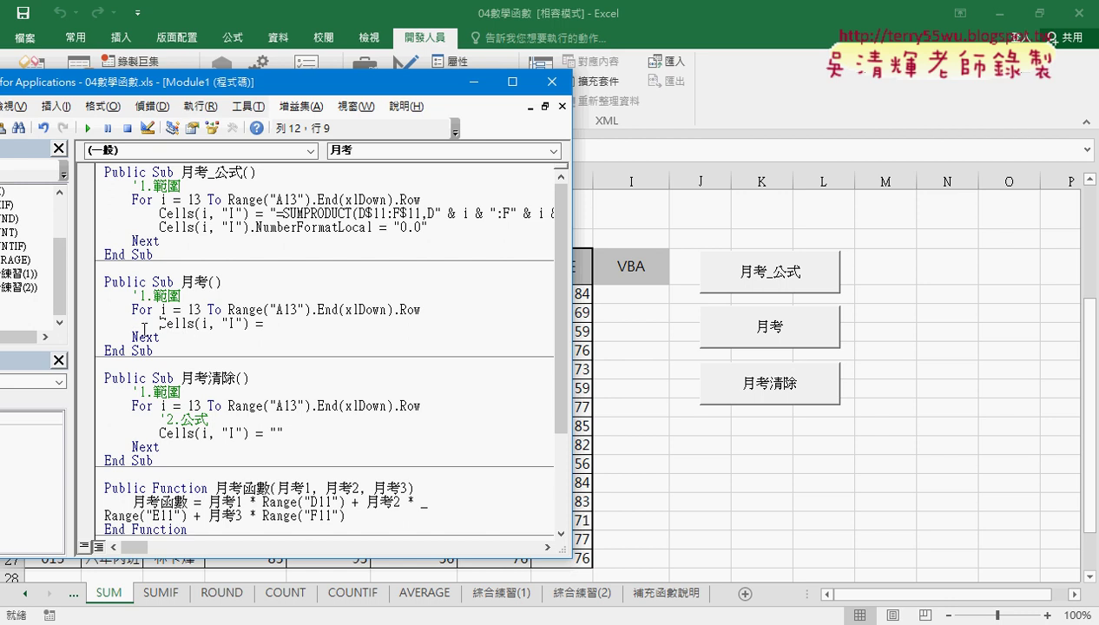
{"action": "left_click", "coordinate": [262, 324]}
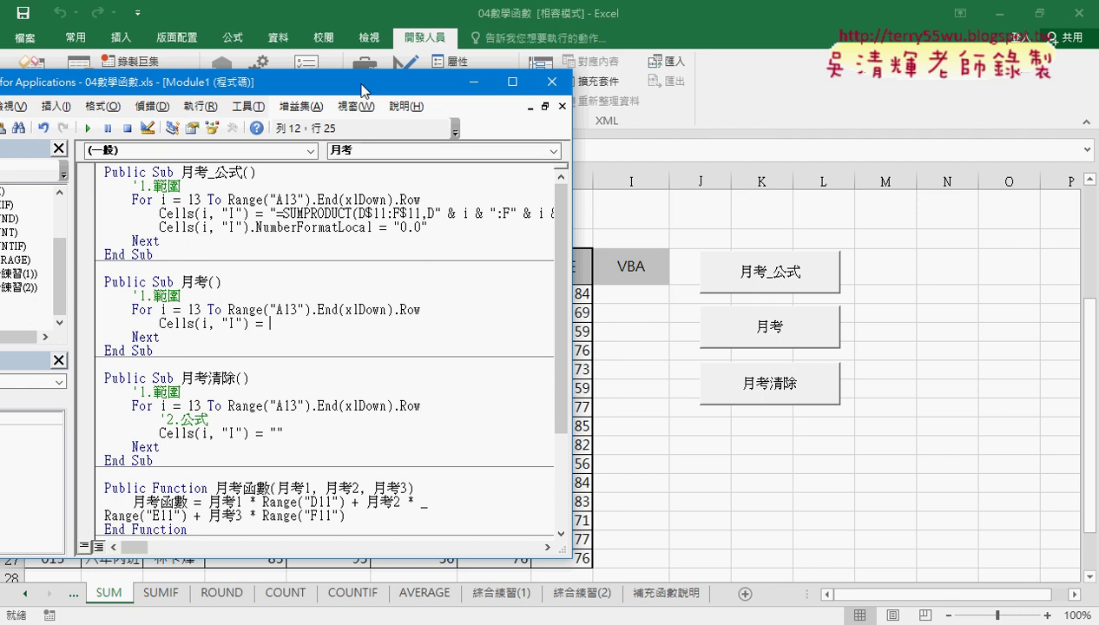
{"action": "mouse_move", "coordinate": [361, 89]}
{"action": "left_mouse_down"}
{"action": "mouse_move", "coordinate": [450, 205]}
{"action": "mouse_move", "coordinate": [465, 182]}
{"action": "left_mouse_up"}
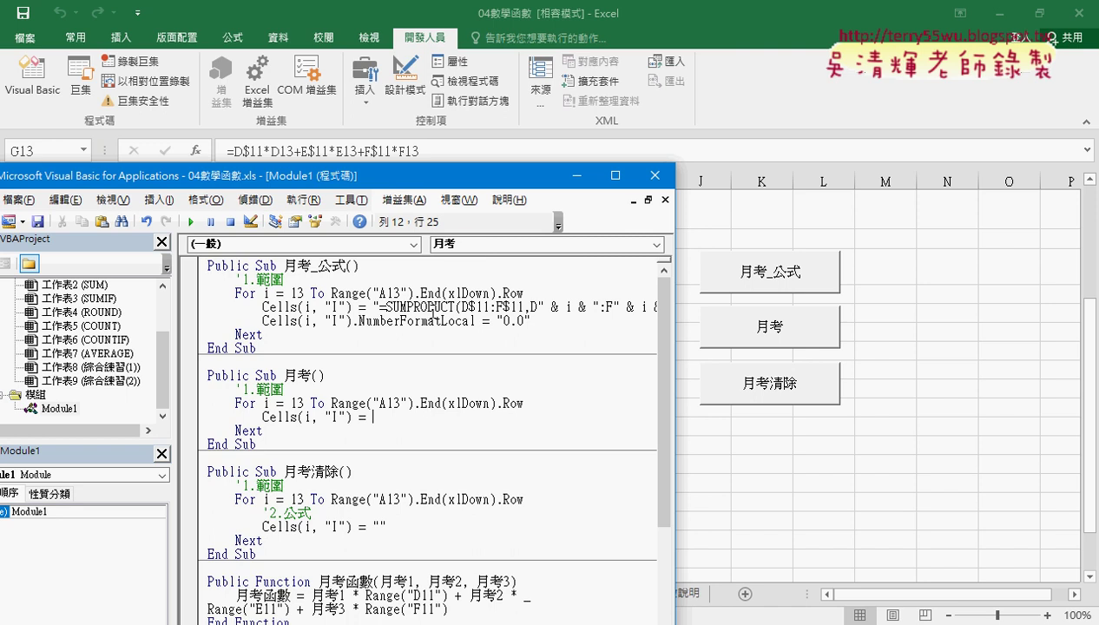
Type range("D11") after Cells(i, "I") = in the 月考 macro
{"action": "mouse_move", "coordinate": [421, 172]}
{"action": "left_mouse_down"}
{"action": "mouse_move", "coordinate": [421, 200]}
{"action": "mouse_move", "coordinate": [474, 272]}
{"action": "left_mouse_up"}
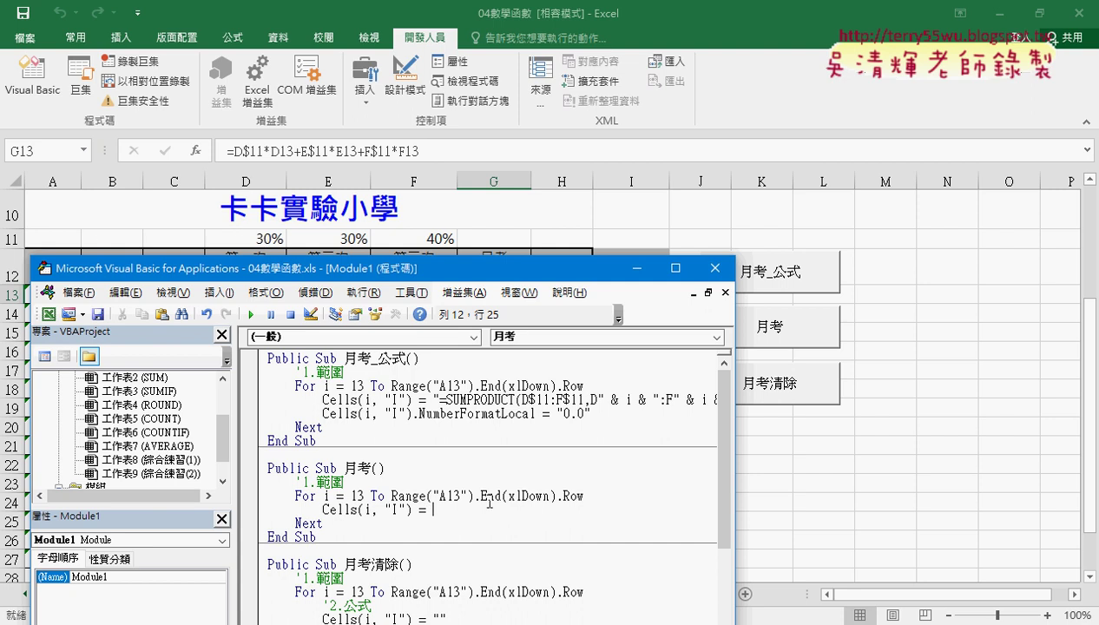
{"action": "type", "text": "ran"}
{"action": "type", "text": "ge("}
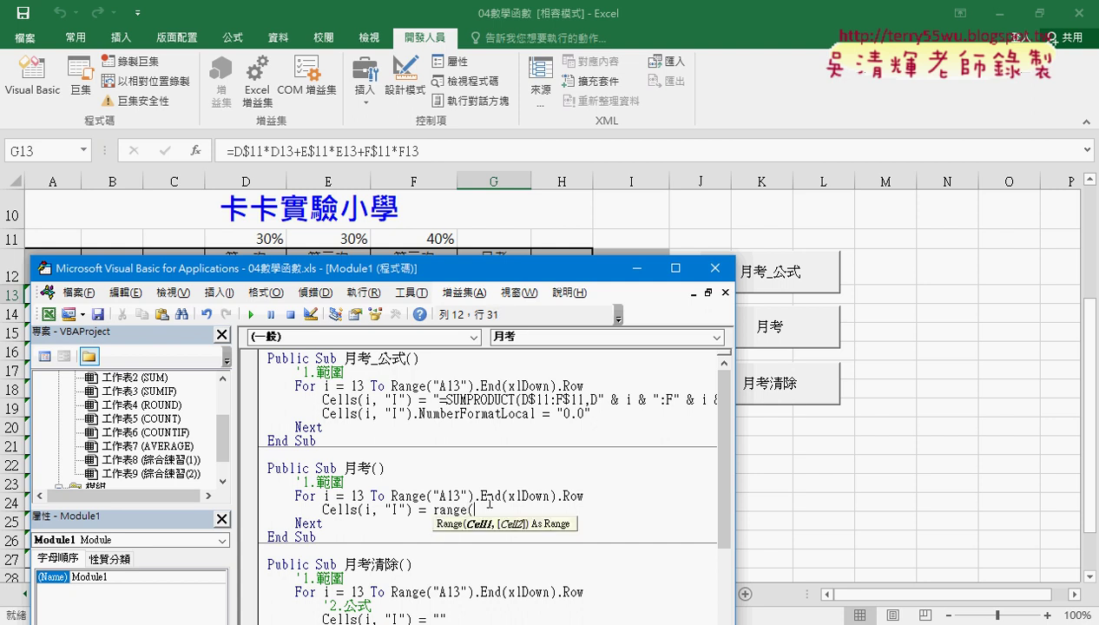
{"action": "type", "text": "\""}
{"action": "type", "text": "D"}
{"action": "type", "text": "11\""}
{"action": "type", "text": ")"}
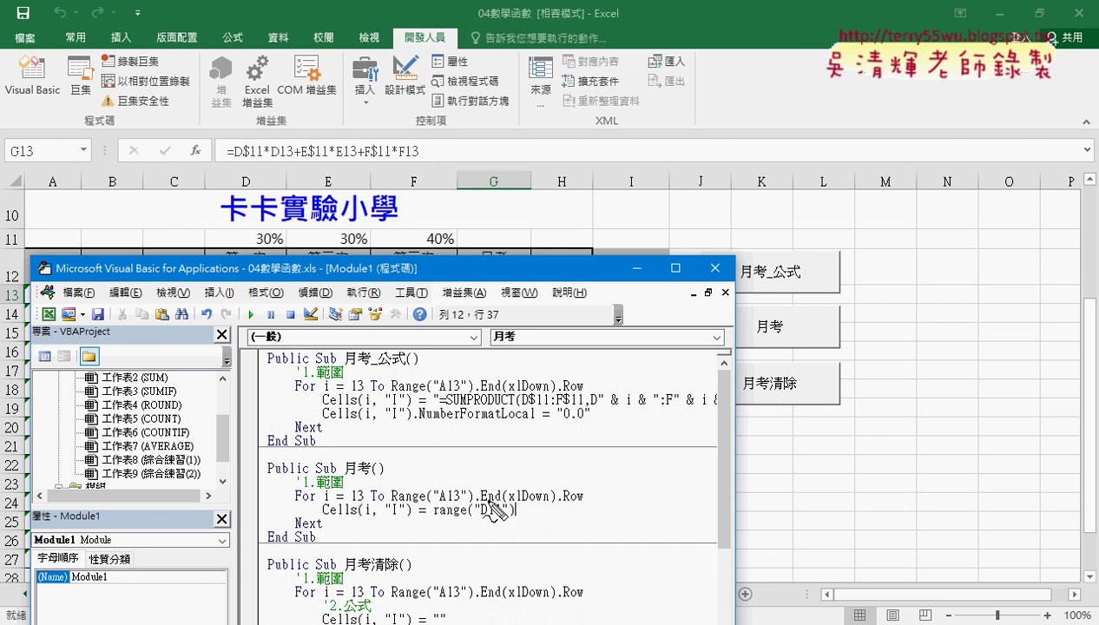
{"action": "left_click_drag", "start_coordinate": [284, 250], "coordinate": [468, 486]}
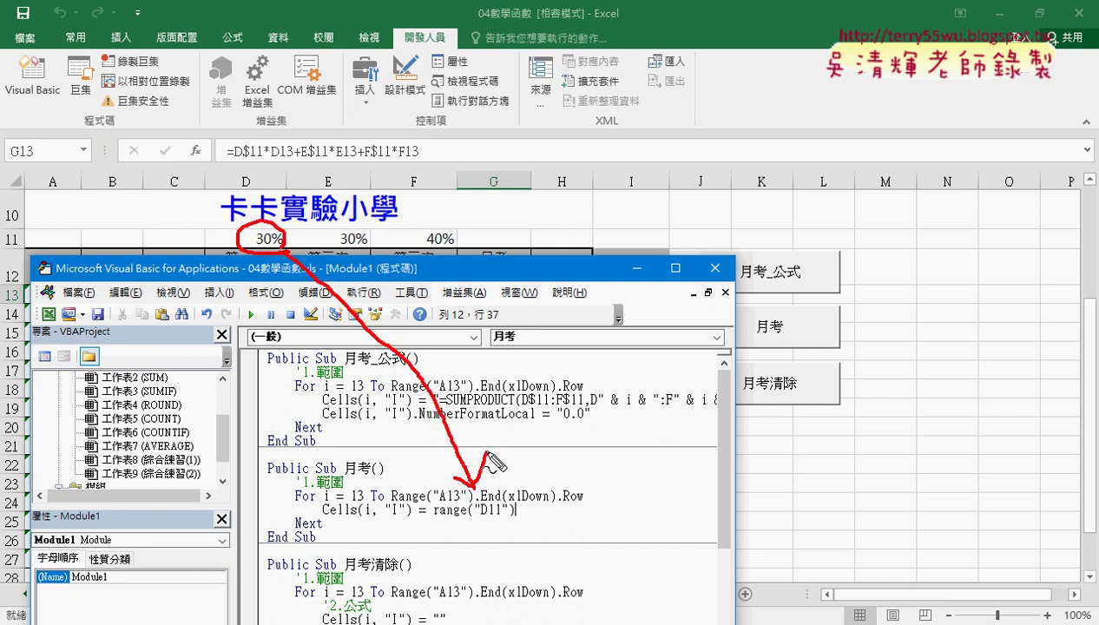
{"action": "left_click_drag", "start_coordinate": [487, 453], "coordinate": [474, 484]}
{"action": "key", "text": "Escape"}
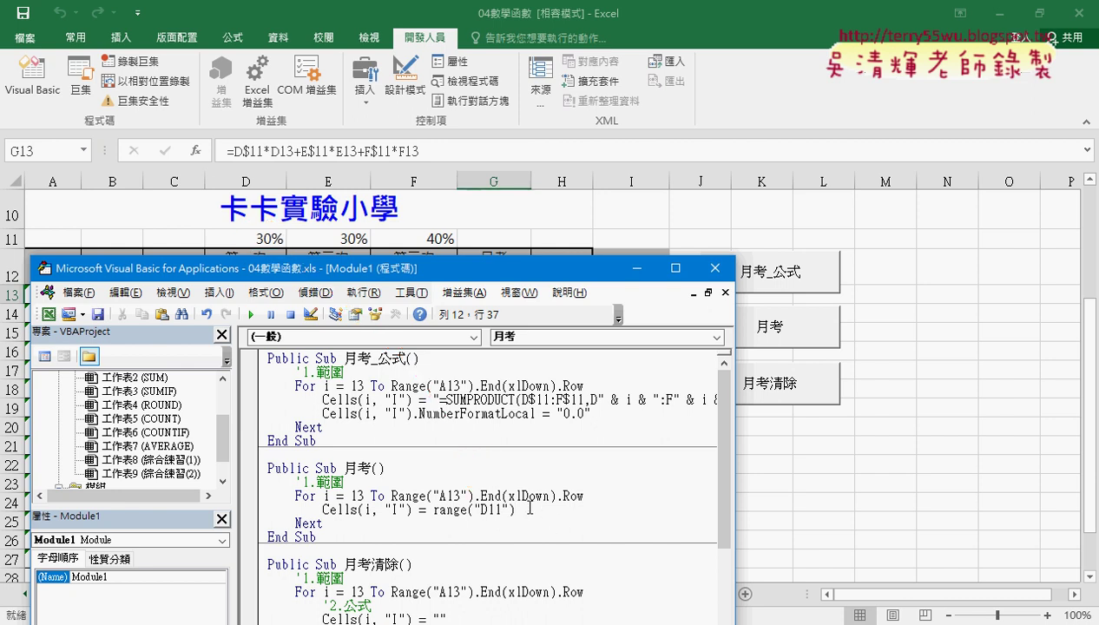
Finish the line as Cells(i, "I") = Range("D11") * Cells(i, "D")
{"action": "type", "text": "*"}
{"action": "left_click_drag", "start_coordinate": [460, 268], "coordinate": [469, 332]}
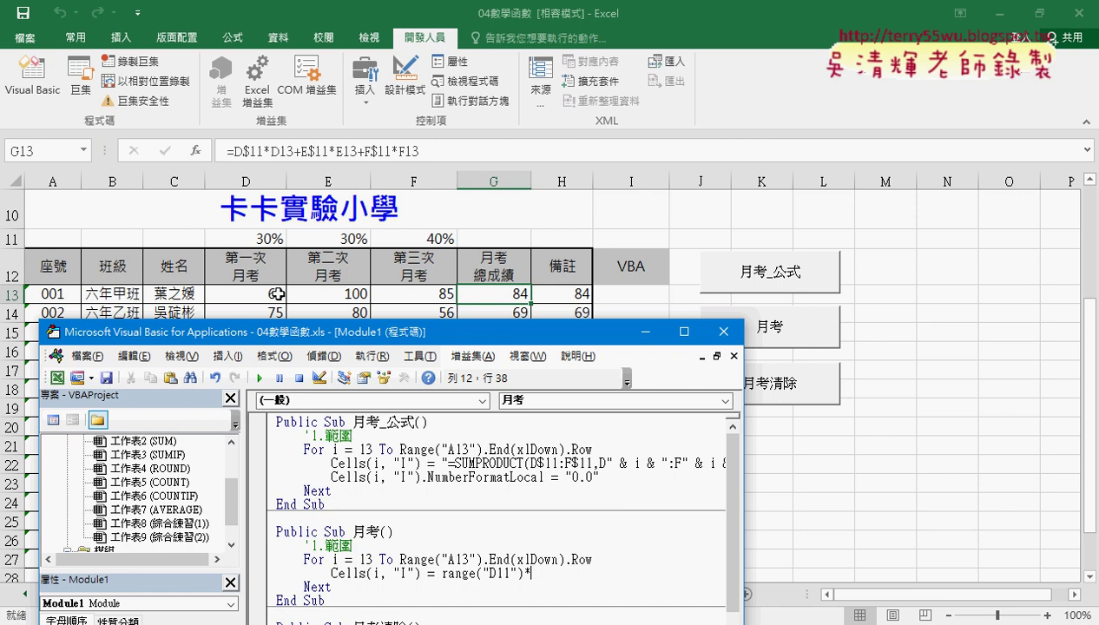
{"action": "type", "text": "c"}
{"action": "type", "text": "ells"}
{"action": "type", "text": "("}
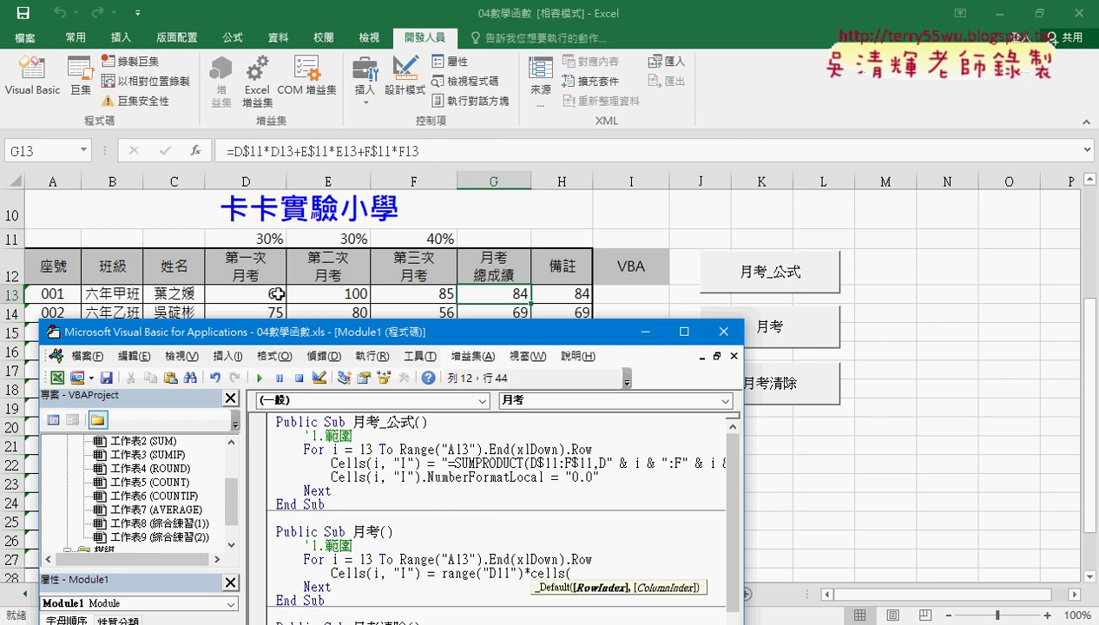
{"action": "type", "text": "i,"}
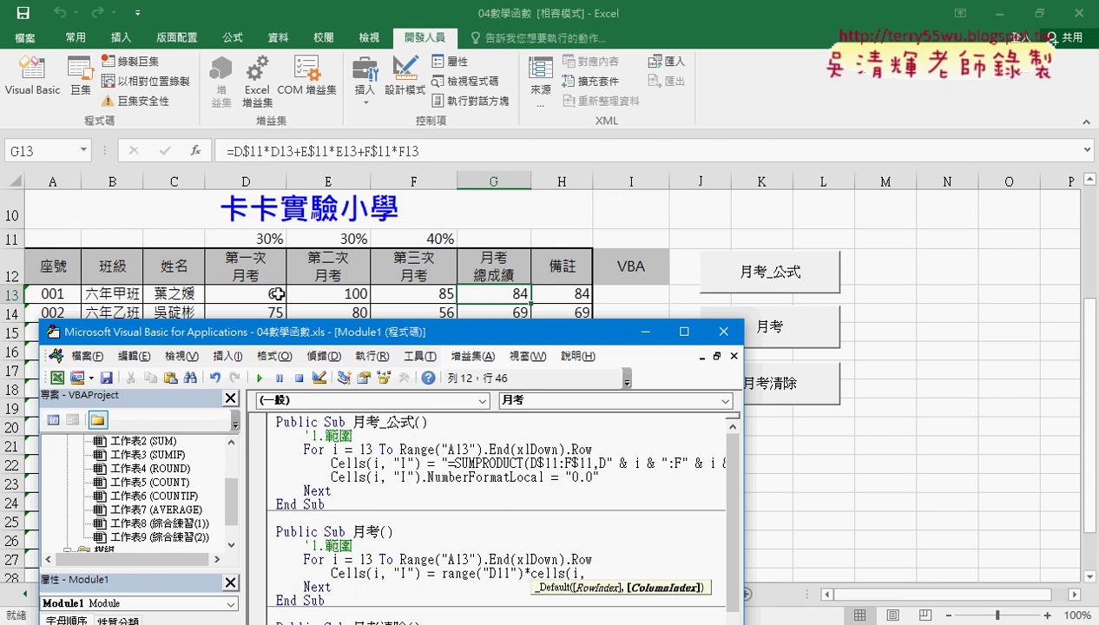
{"action": "type", "text": "\""}
{"action": "type", "text": "D"}
{"action": "type", "text": "\")"}
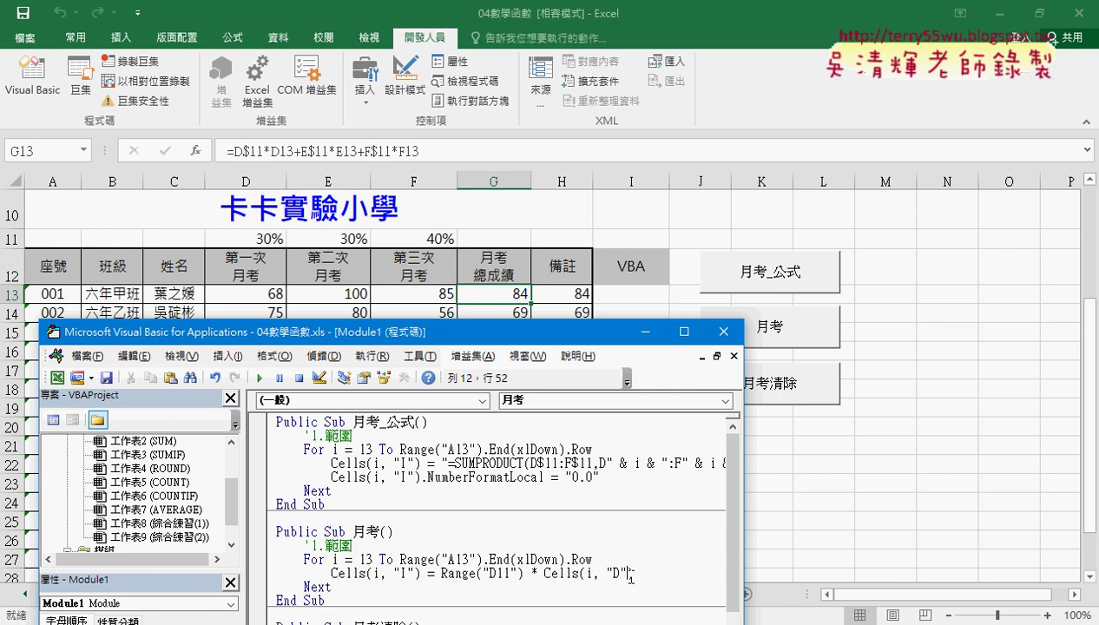
{"action": "left_click_drag", "start_coordinate": [634, 573], "coordinate": [441, 576]}
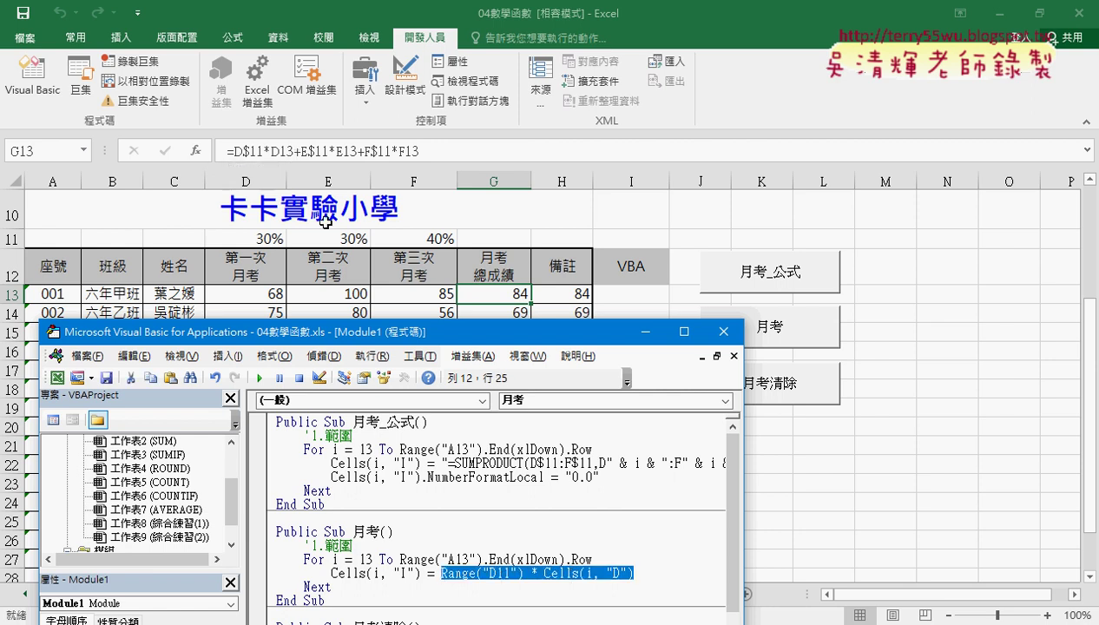
{"action": "left_click_drag", "start_coordinate": [354, 333], "coordinate": [334, 189]}
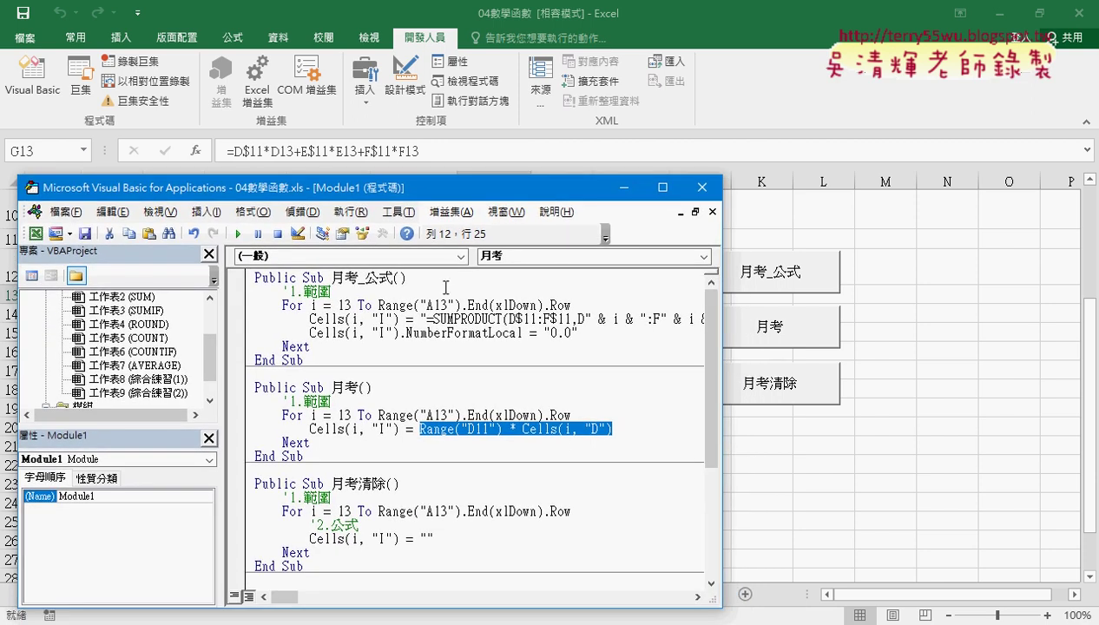
Append a second term Range("E11") * Cells(i, "E") to the 月考 weighted-sum line
{"action": "left_click_drag", "start_coordinate": [722, 412], "coordinate": [948, 412]}
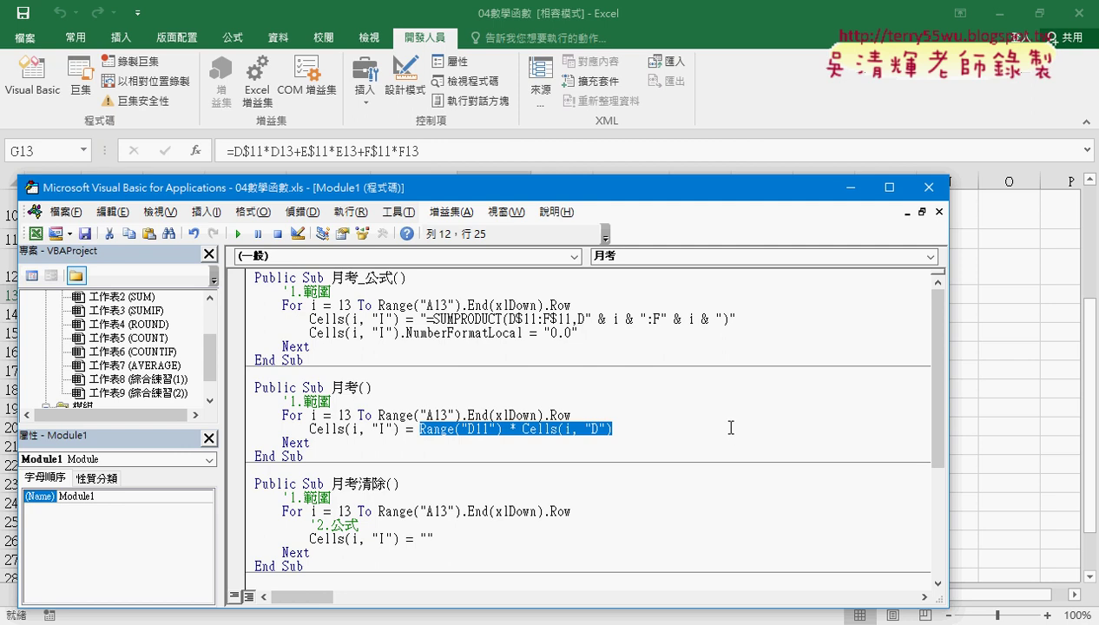
{"action": "left_click", "coordinate": [660, 427]}
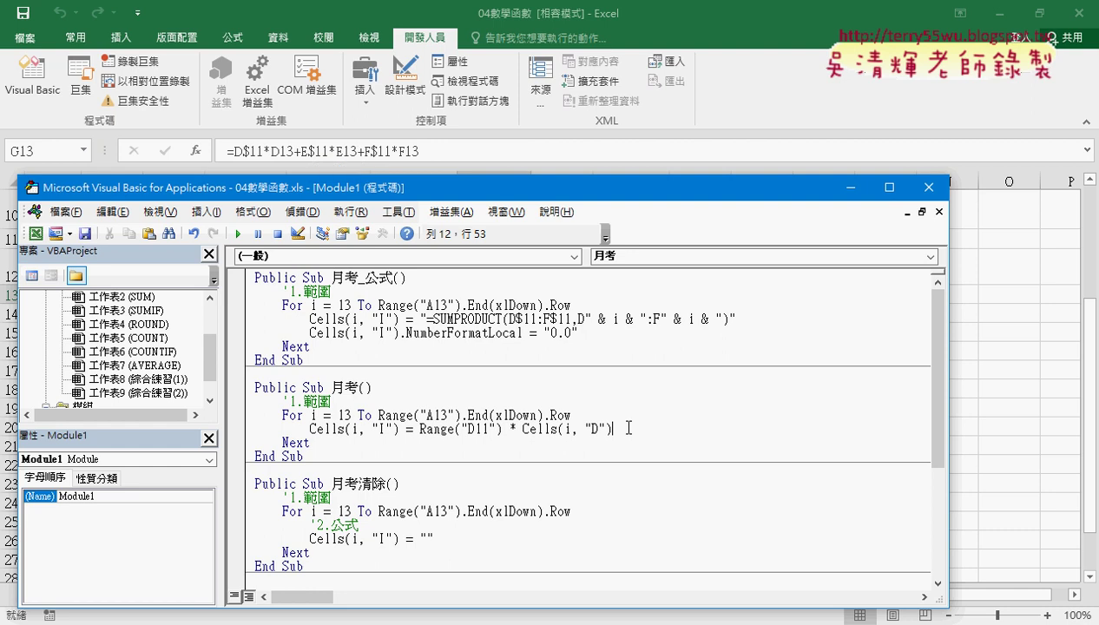
{"action": "left_click_drag", "start_coordinate": [613, 428], "coordinate": [418, 432]}
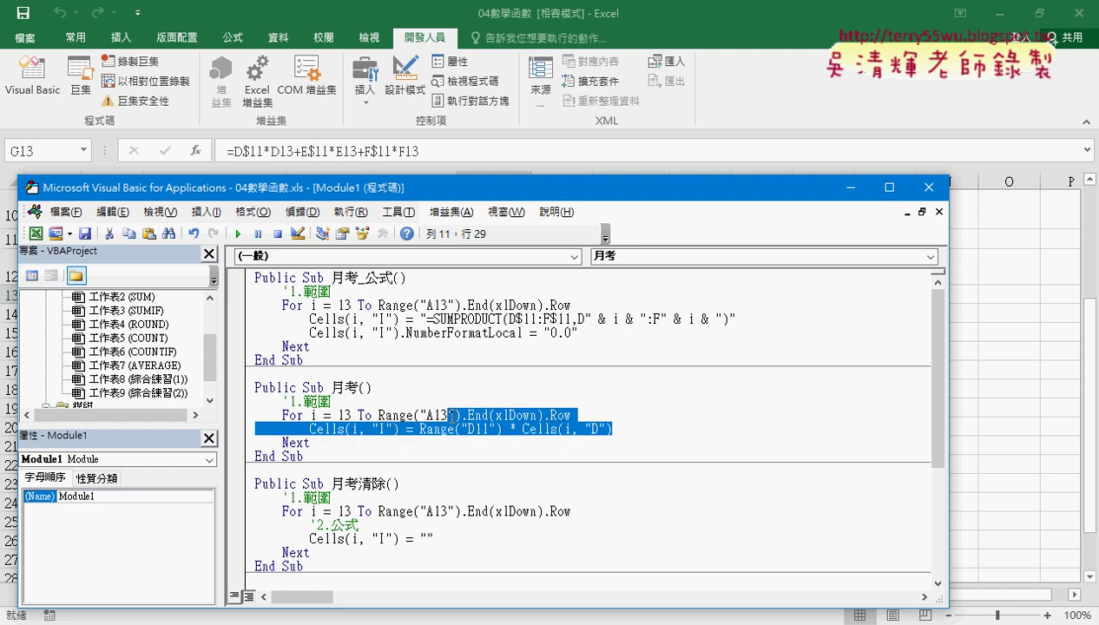
{"action": "left_click", "coordinate": [632, 426]}
{"action": "type", "text": "+"}
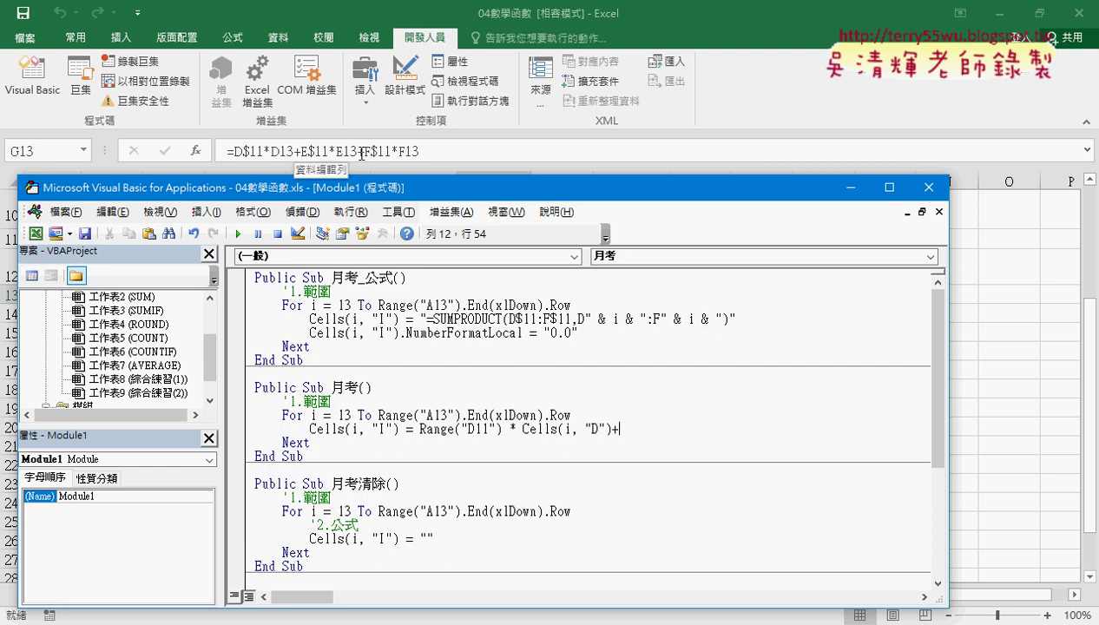
{"action": "left_click_drag", "start_coordinate": [420, 428], "coordinate": [671, 428]}
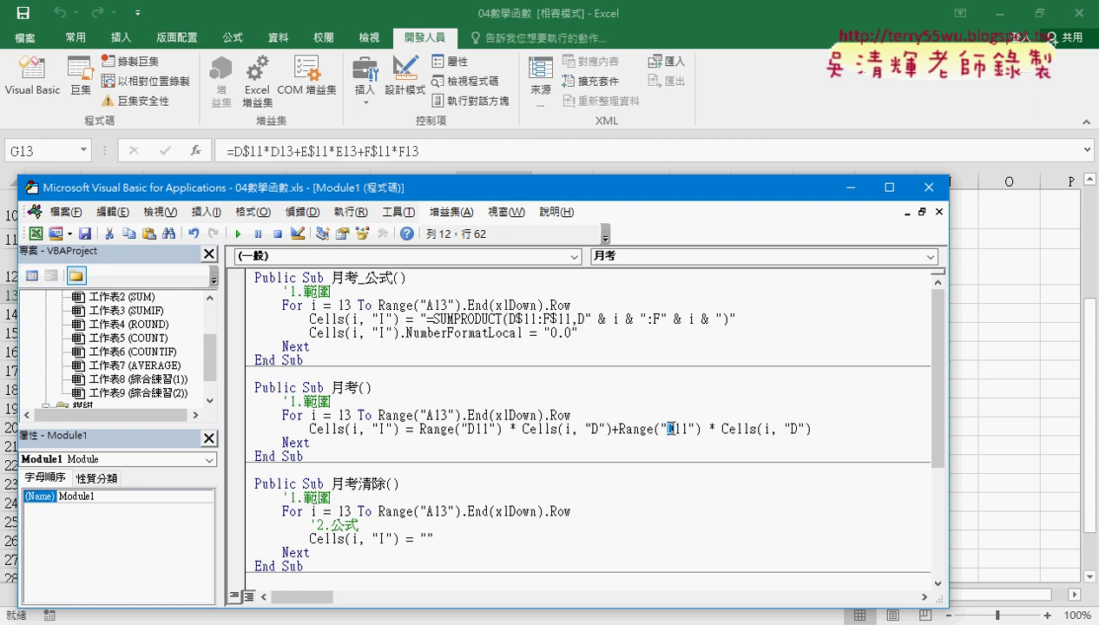
{"action": "type", "text": "E"}
{"action": "left_click_drag", "start_coordinate": [787, 429], "coordinate": [793, 429]}
{"action": "type", "text": "E"}
Add the third term Range("F11") * Cells(i, "F") to complete the three-exam weighted sum
{"action": "mouse_move", "coordinate": [813, 429]}
{"action": "left_mouse_down"}
{"action": "mouse_move", "coordinate": [612, 429]}
{"action": "mouse_move", "coordinate": [821, 434]}
{"action": "left_mouse_up"}
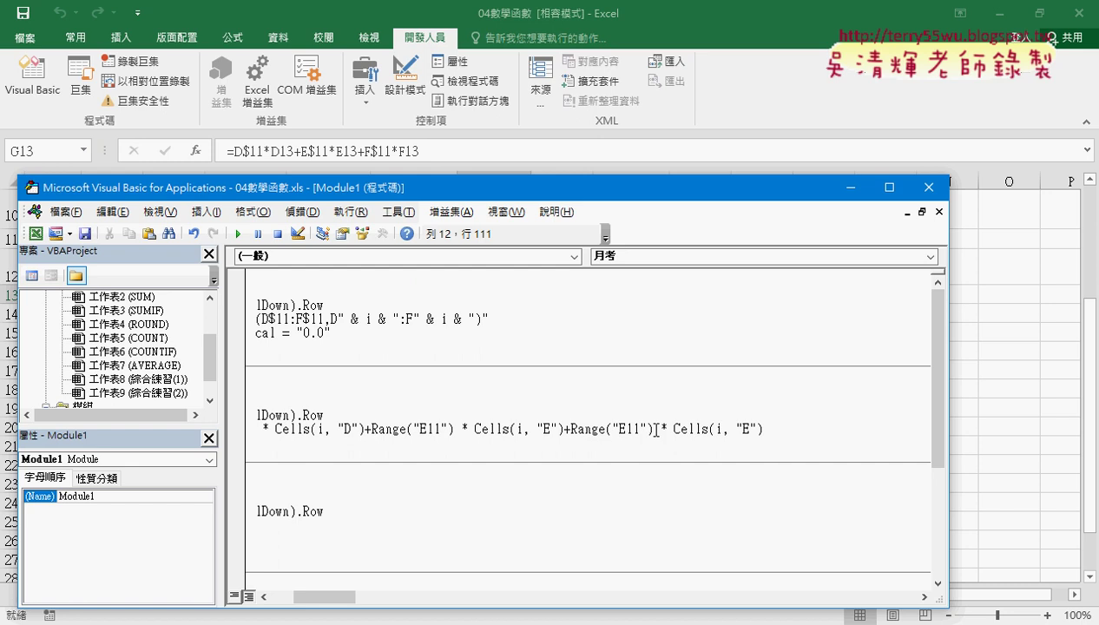
{"action": "left_click_drag", "start_coordinate": [628, 429], "coordinate": [619, 429]}
{"action": "type", "text": "F"}
{"action": "left_click_drag", "start_coordinate": [749, 429], "coordinate": [741, 428]}
{"action": "type", "text": "F"}
{"action": "left_click_drag", "start_coordinate": [673, 429], "coordinate": [764, 429]}
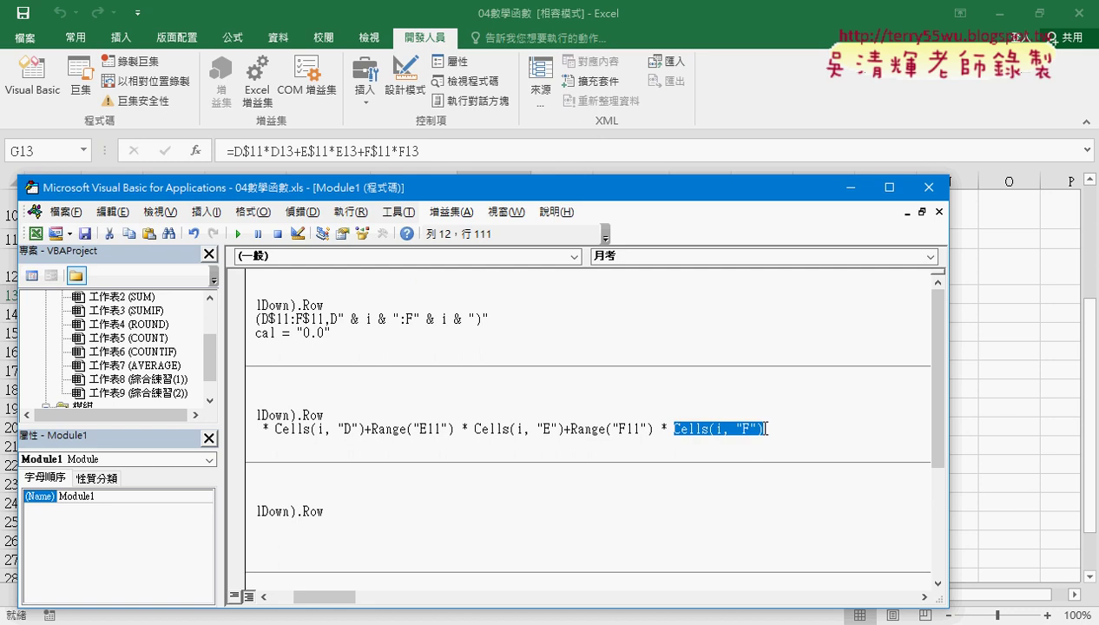
{"action": "left_click_drag", "start_coordinate": [948, 404], "coordinate": [550, 405]}
{"action": "left_click_drag", "start_coordinate": [286, 600], "coordinate": [274, 599]}
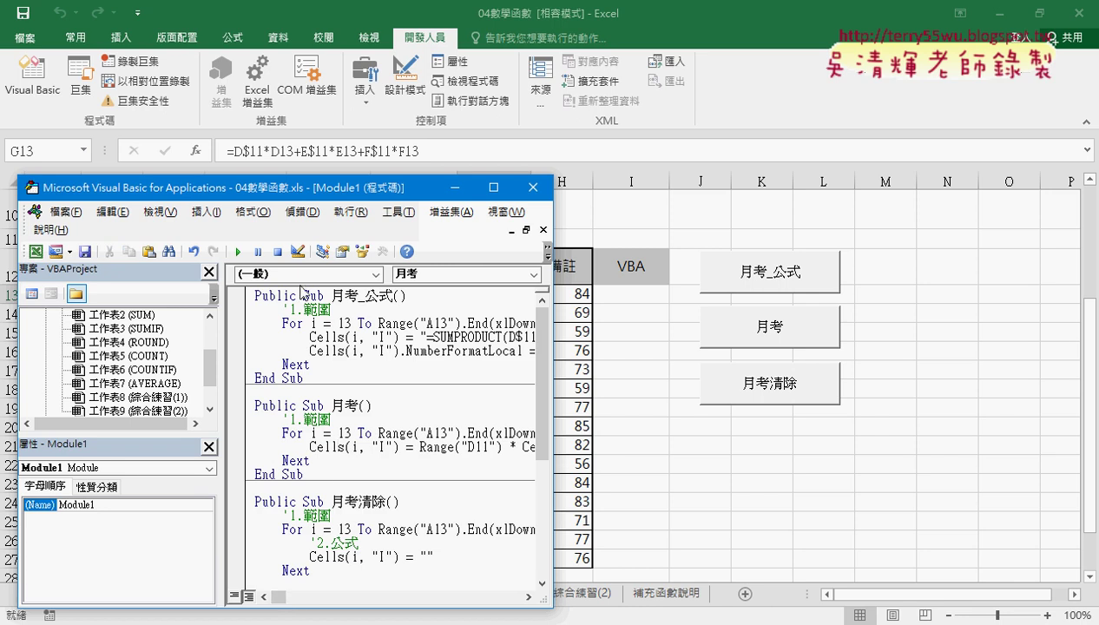
Run 月考 so column I shows weighted totals like 84.4 and 68.9, uncovering the sheet headers
{"action": "left_click", "coordinate": [241, 252]}
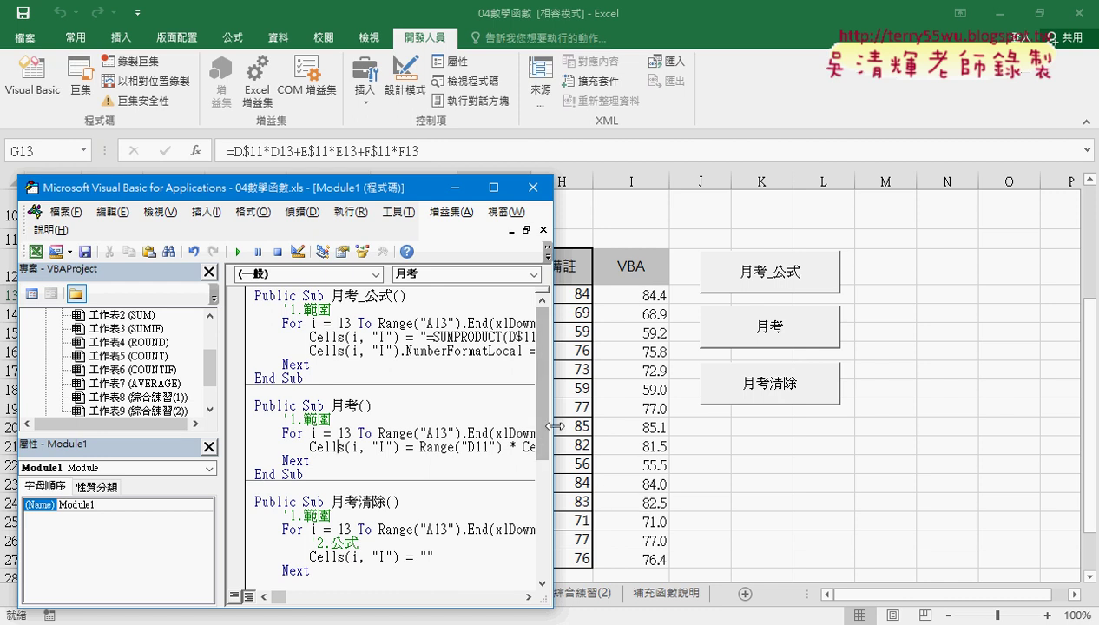
{"action": "left_click_drag", "start_coordinate": [552, 427], "coordinate": [653, 427]}
{"action": "left_click_drag", "start_coordinate": [419, 429], "coordinate": [607, 433]}
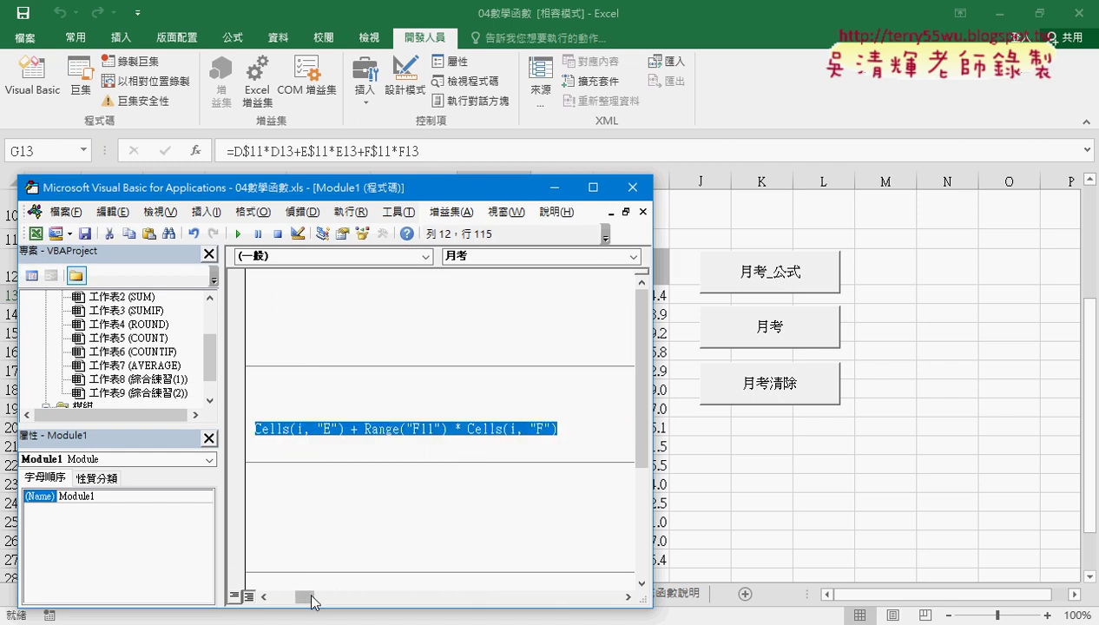
{"action": "left_click_drag", "start_coordinate": [304, 596], "coordinate": [279, 596]}
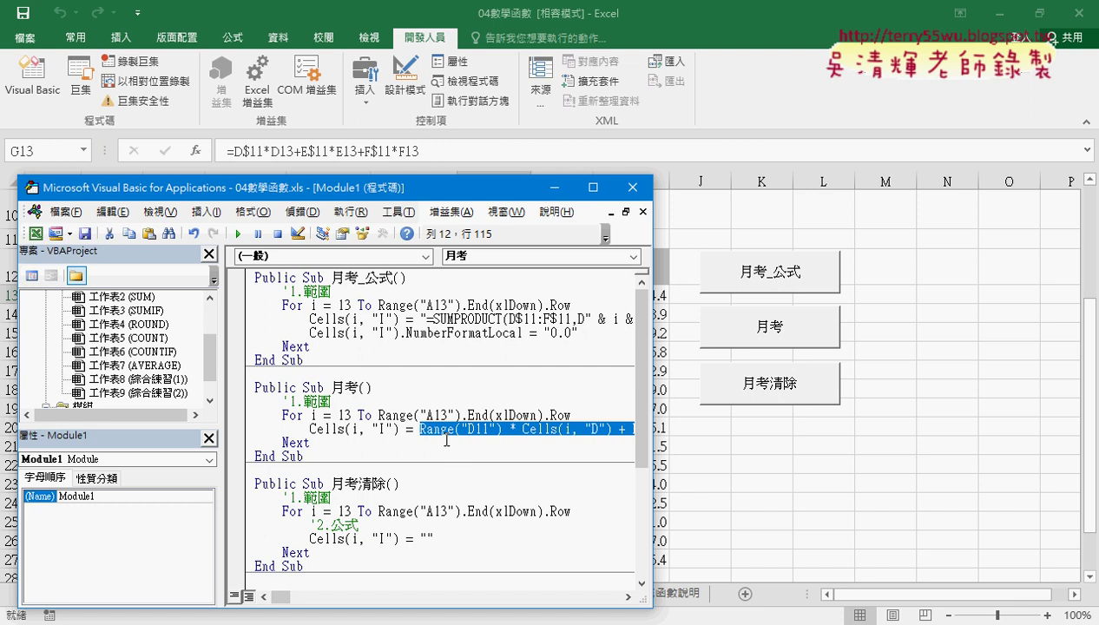
{"action": "mouse_move", "coordinate": [447, 440]}
{"action": "left_mouse_down"}
{"action": "mouse_move", "coordinate": [357, 425]}
{"action": "mouse_move", "coordinate": [383, 419]}
{"action": "left_mouse_up"}
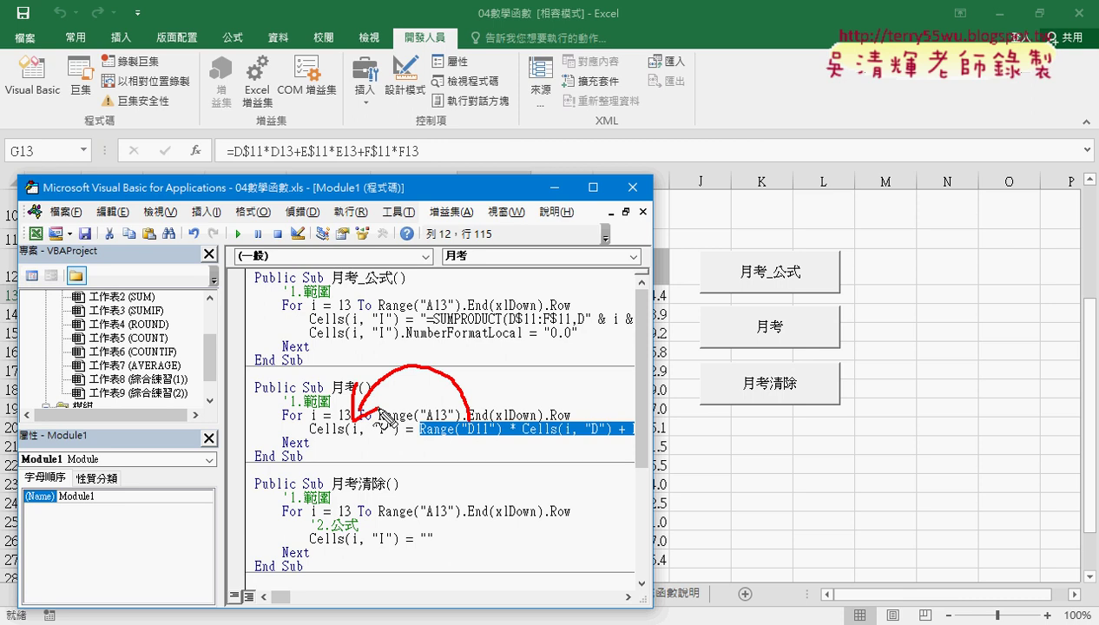
{"action": "key", "text": "Escape"}
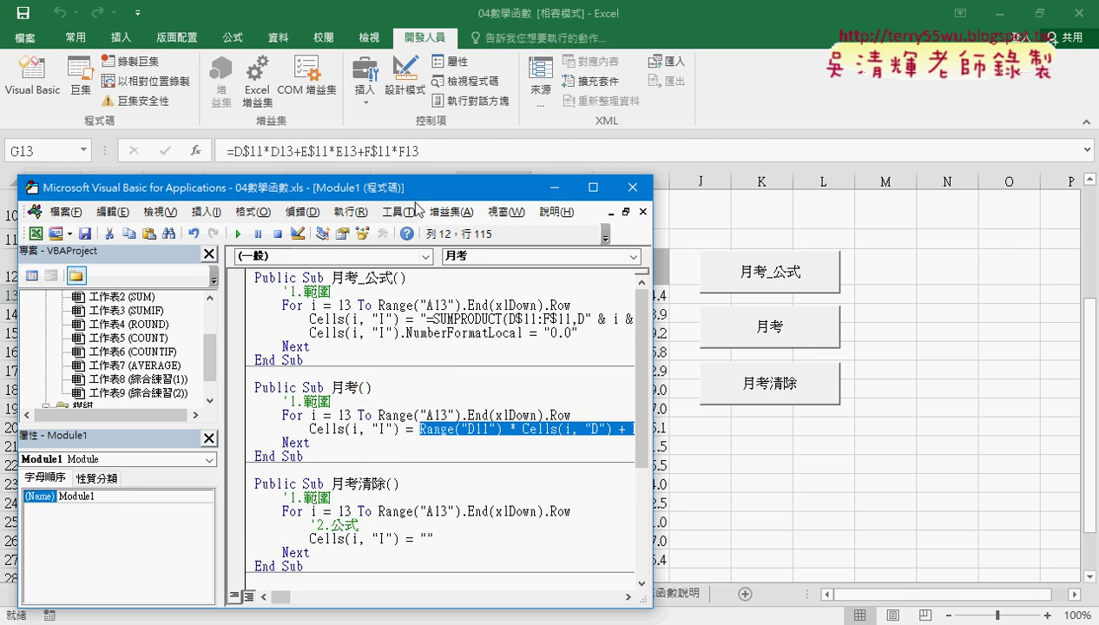
{"action": "left_click_drag", "start_coordinate": [420, 197], "coordinate": [474, 330]}
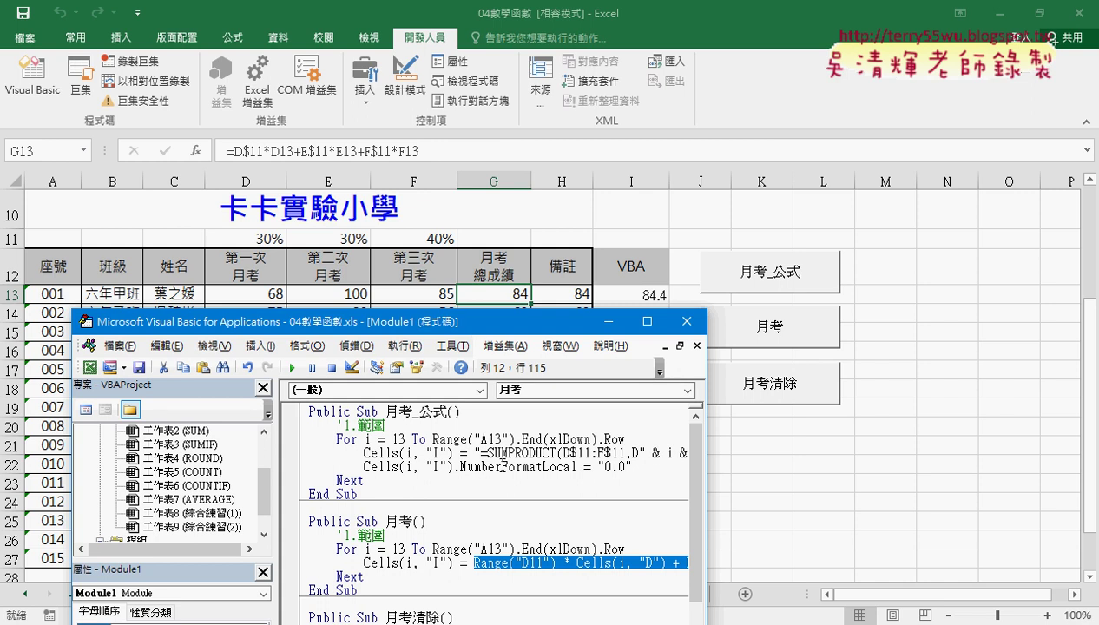
{"action": "mouse_move", "coordinate": [279, 247]}
{"action": "left_mouse_down"}
{"action": "mouse_move", "coordinate": [287, 237]}
{"action": "mouse_move", "coordinate": [502, 556]}
{"action": "mouse_move", "coordinate": [516, 525]}
{"action": "left_mouse_up"}
{"action": "mouse_move", "coordinate": [283, 285]}
{"action": "left_mouse_down"}
{"action": "mouse_move", "coordinate": [289, 314]}
{"action": "mouse_move", "coordinate": [593, 549]}
{"action": "left_mouse_up"}
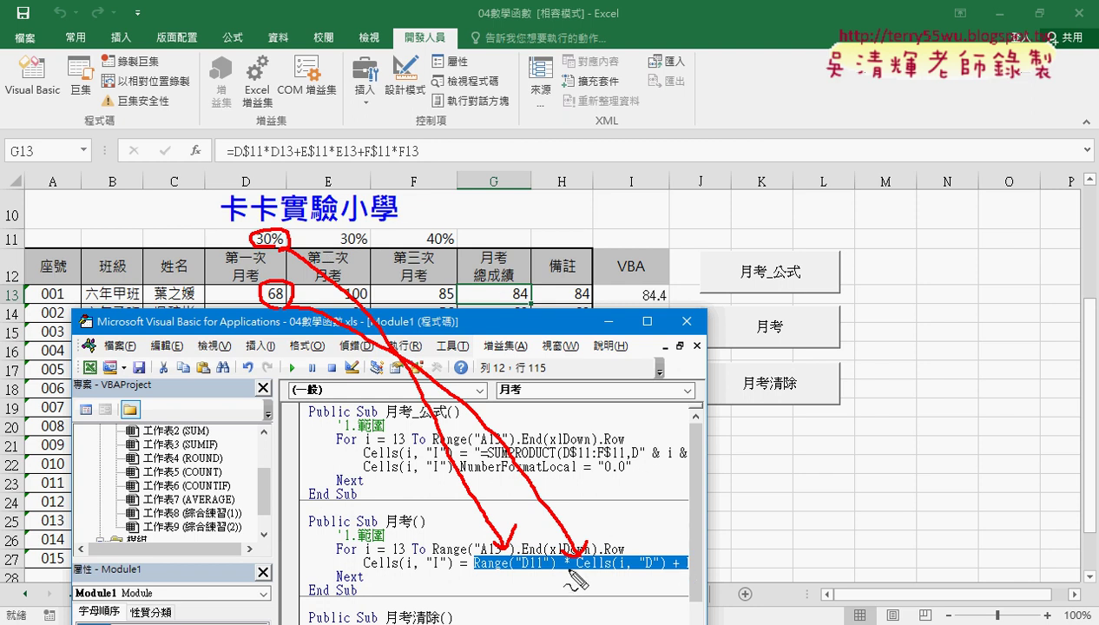
{"action": "left_click_drag", "start_coordinate": [570, 573], "coordinate": [450, 570]}
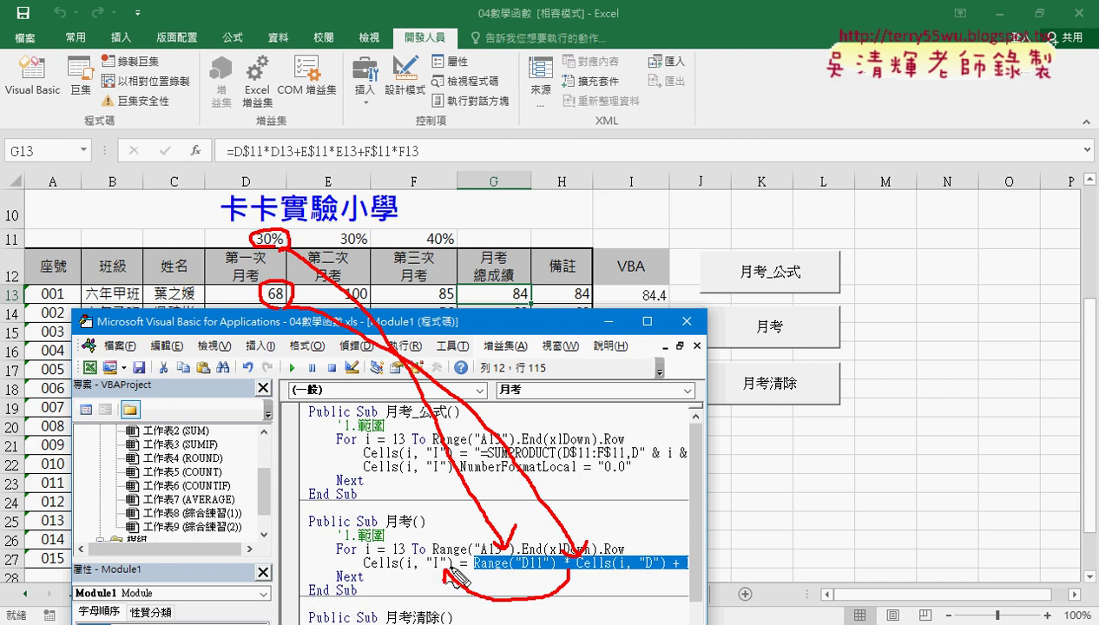
{"action": "left_click_drag", "start_coordinate": [373, 573], "coordinate": [448, 570]}
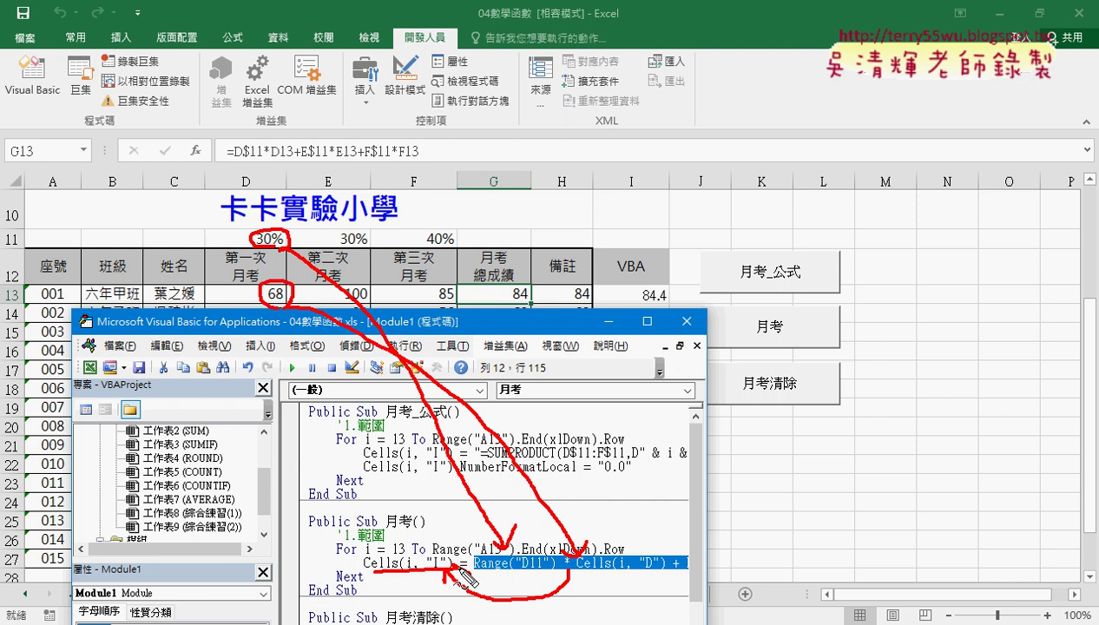
{"action": "key", "text": "Escape"}
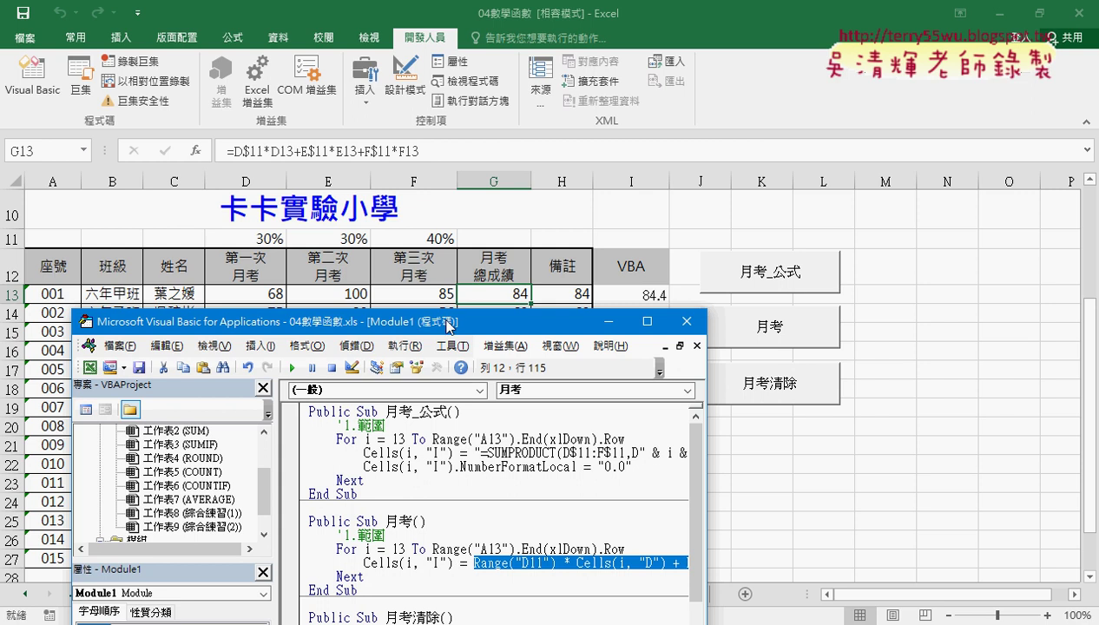
{"action": "left_click_drag", "start_coordinate": [451, 325], "coordinate": [309, 268]}
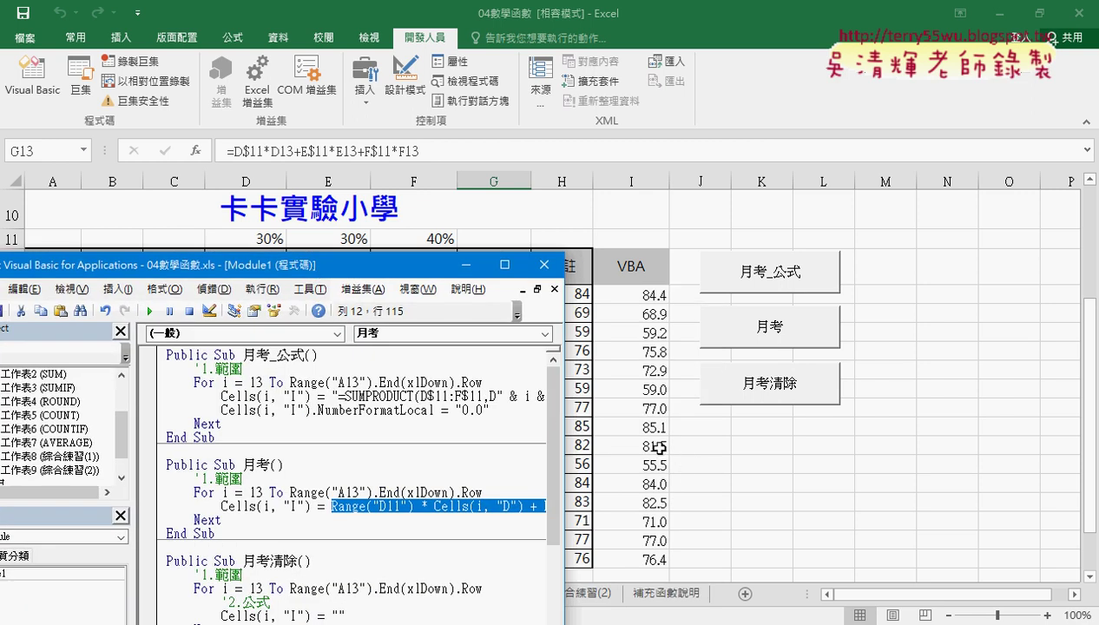
Change the 月考 macro's NumberFormatLocal from "0.0" to "0"
{"action": "mouse_move", "coordinate": [563, 415]}
{"action": "left_mouse_down"}
{"action": "mouse_move", "coordinate": [615, 399]}
{"action": "mouse_move", "coordinate": [825, 411]}
{"action": "left_mouse_up"}
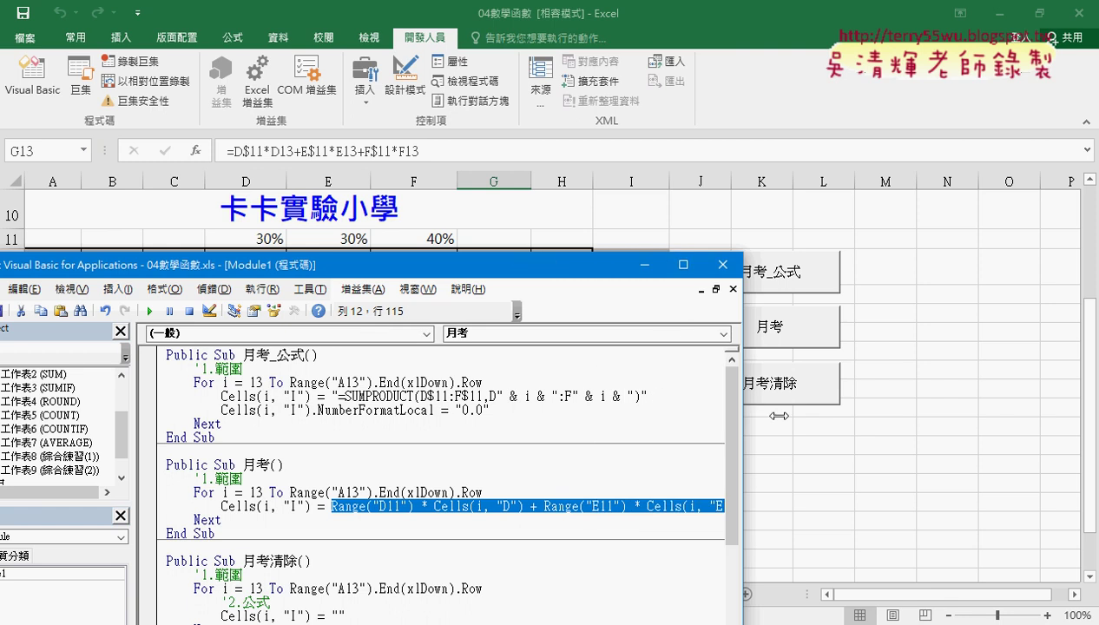
{"action": "left_click", "coordinate": [532, 507]}
{"action": "key", "text": "End"}
{"action": "key", "text": "Return"}
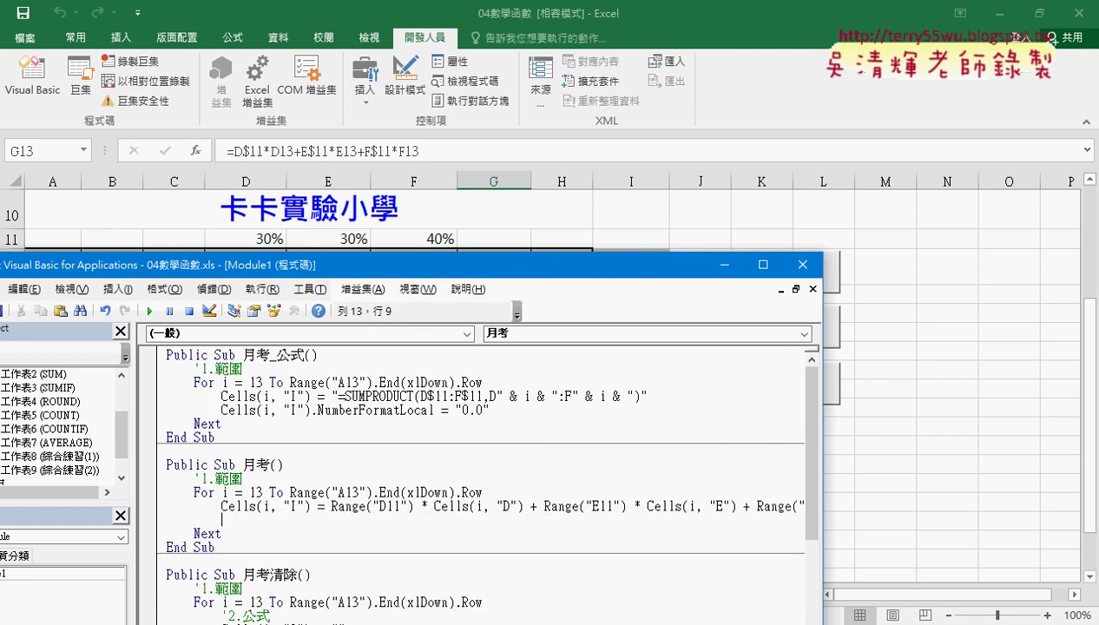
{"action": "mouse_move", "coordinate": [490, 410]}
{"action": "left_mouse_down"}
{"action": "mouse_move", "coordinate": [228, 409]}
{"action": "mouse_move", "coordinate": [245, 532]}
{"action": "left_mouse_up"}
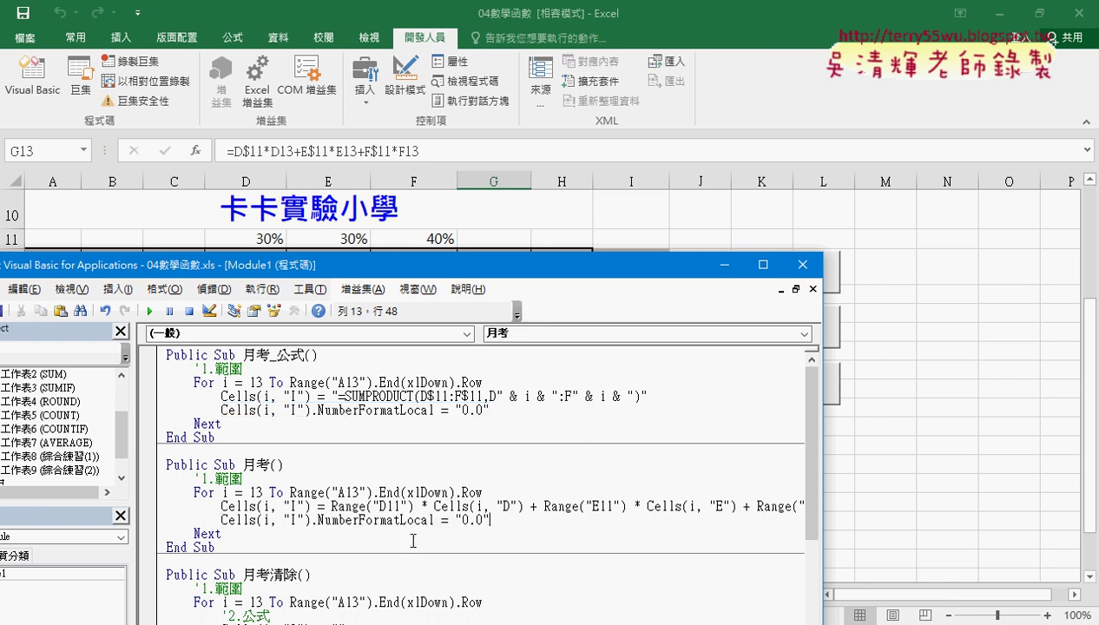
{"action": "double_click", "coordinate": [474, 522]}
{"action": "key", "text": "Delete"}
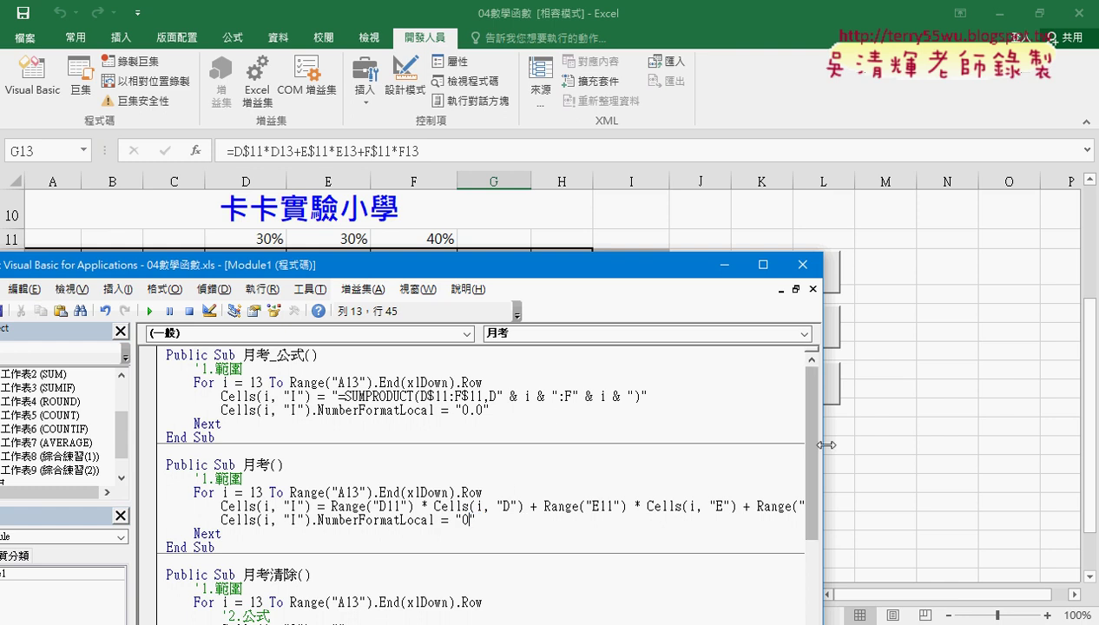
Rerun 月考 so the VBA column shows whole numbers like 84, 69 and 59
{"action": "mouse_move", "coordinate": [821, 446]}
{"action": "left_mouse_down"}
{"action": "mouse_move", "coordinate": [577, 440]}
{"action": "mouse_move", "coordinate": [601, 440]}
{"action": "left_mouse_up"}
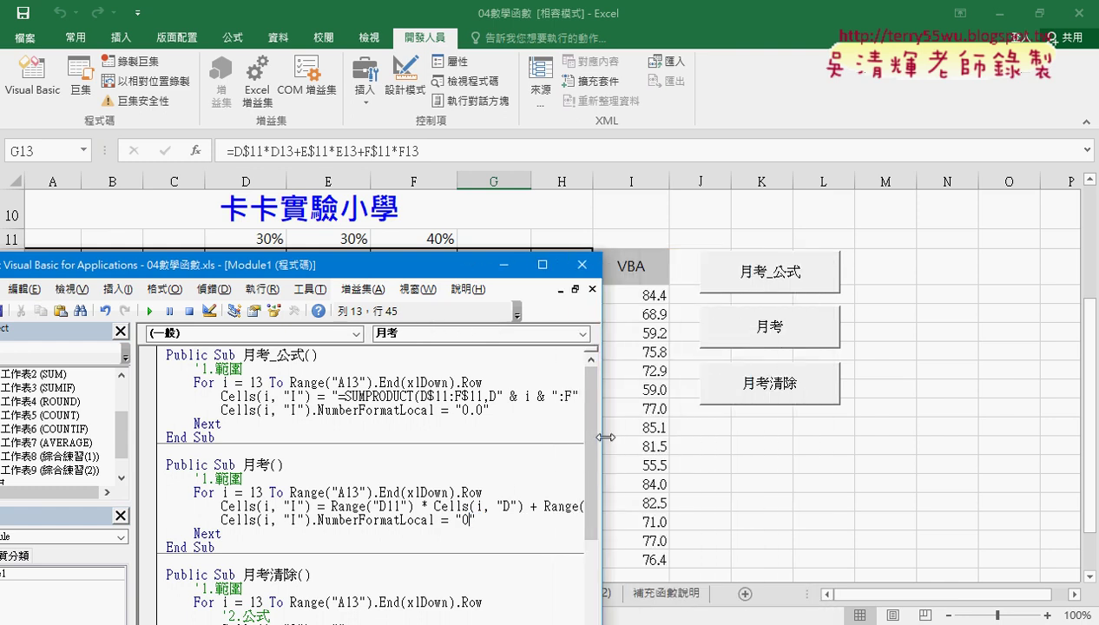
{"action": "left_click", "coordinate": [432, 502]}
{"action": "left_click", "coordinate": [149, 311]}
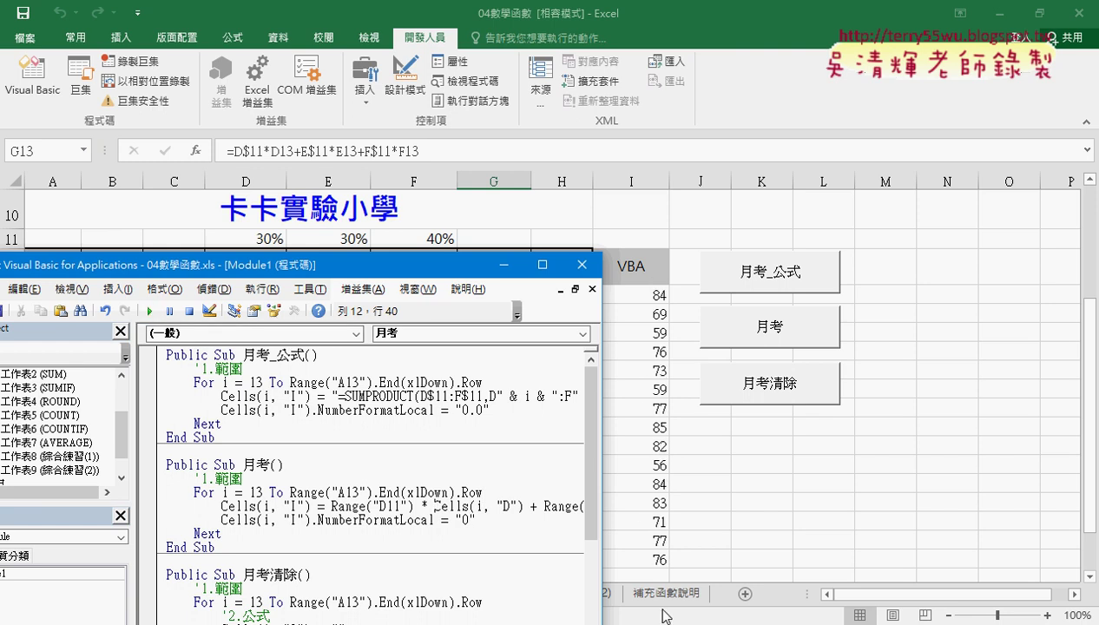
{"action": "left_click", "coordinate": [844, 486]}
Run 月考清除, 月考, 月考_公式, 月考 and 月考清除 in turn, then switch to the 04數學函數程式碼.docx Google Doc
{"action": "left_click", "coordinate": [790, 389]}
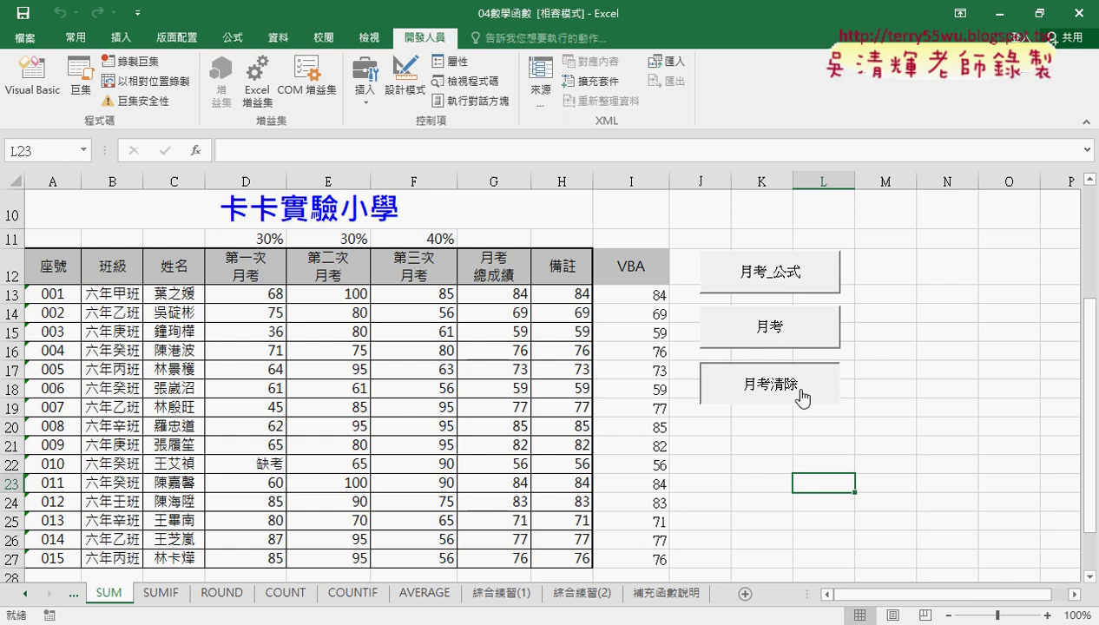
{"action": "left_click", "coordinate": [791, 332]}
{"action": "left_click", "coordinate": [786, 276]}
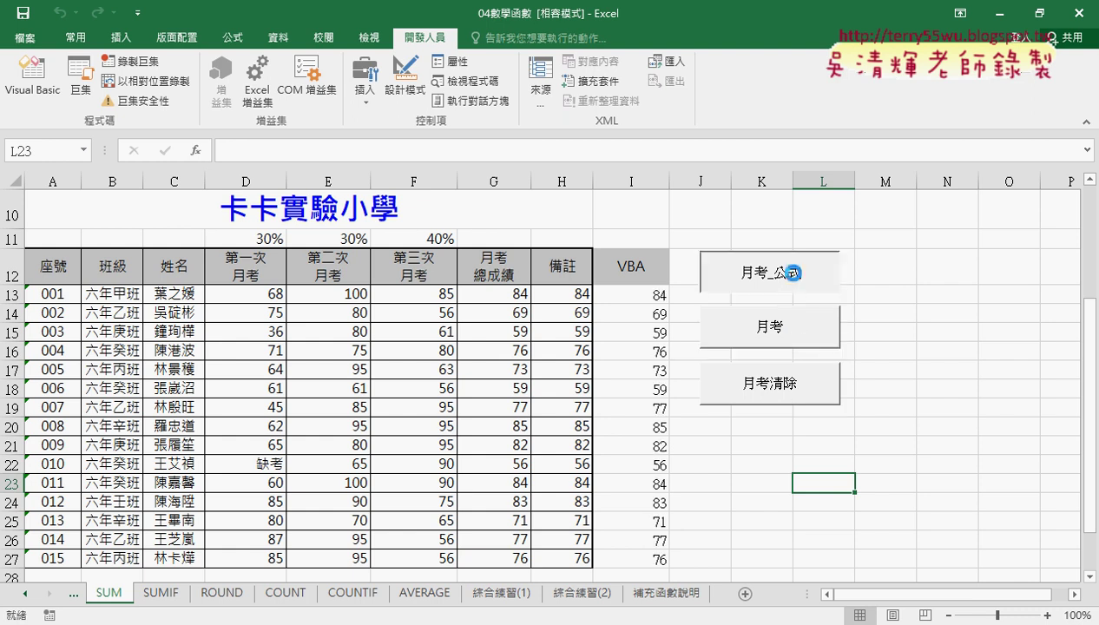
{"action": "left_click", "coordinate": [788, 329]}
{"action": "left_click", "coordinate": [779, 383]}
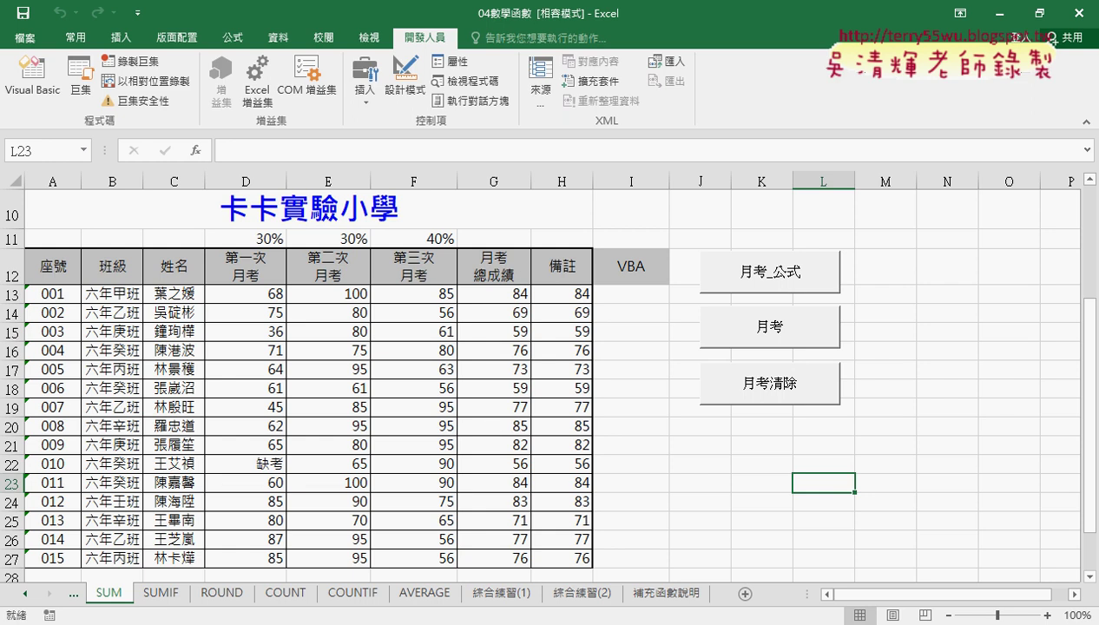
{"action": "mouse_move", "coordinate": [274, 619]}
{"action": "left_click", "coordinate": [281, 574]}
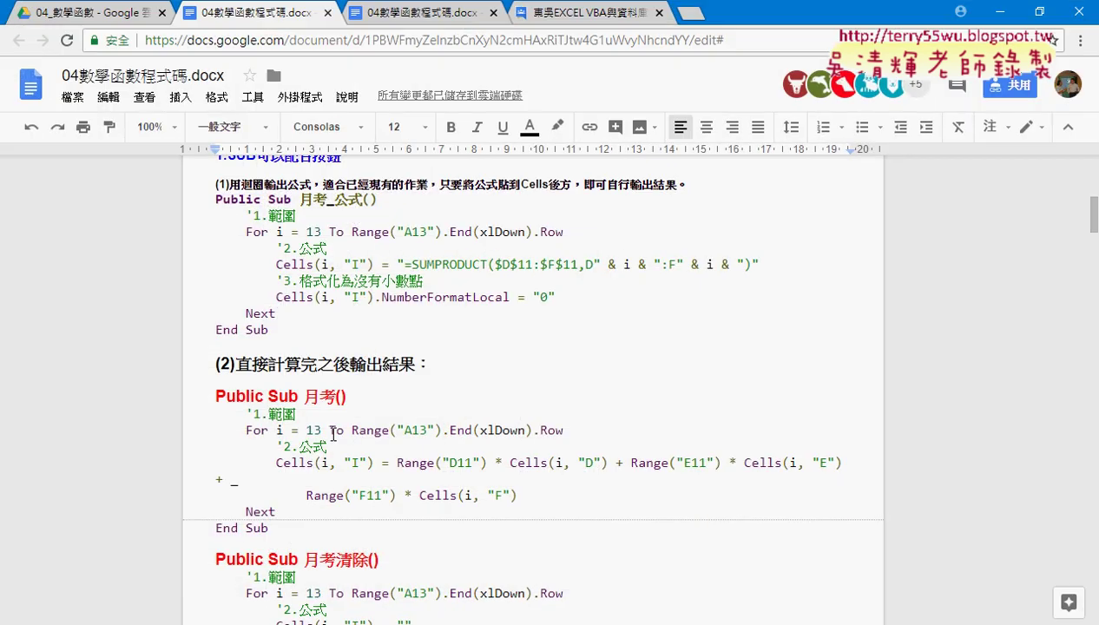
Highlight the 月考_公式 and 月考 code blocks in the Google Doc, then return to Excel
{"action": "left_click_drag", "start_coordinate": [278, 335], "coordinate": [209, 207]}
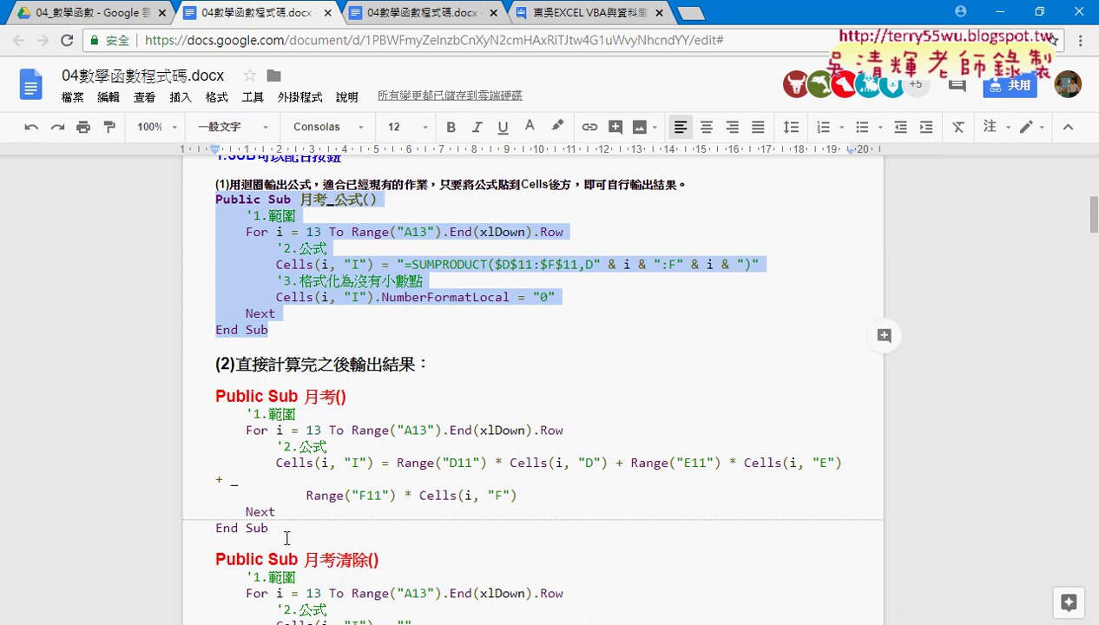
{"action": "left_click_drag", "start_coordinate": [286, 531], "coordinate": [212, 380]}
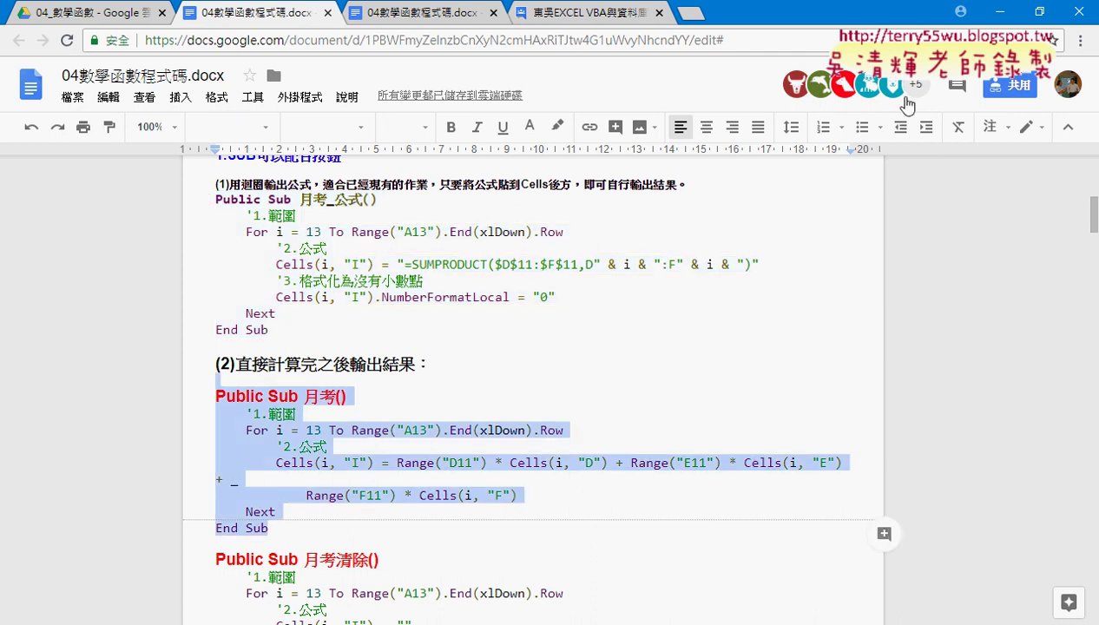
{"action": "key", "text": "alt+Tab"}
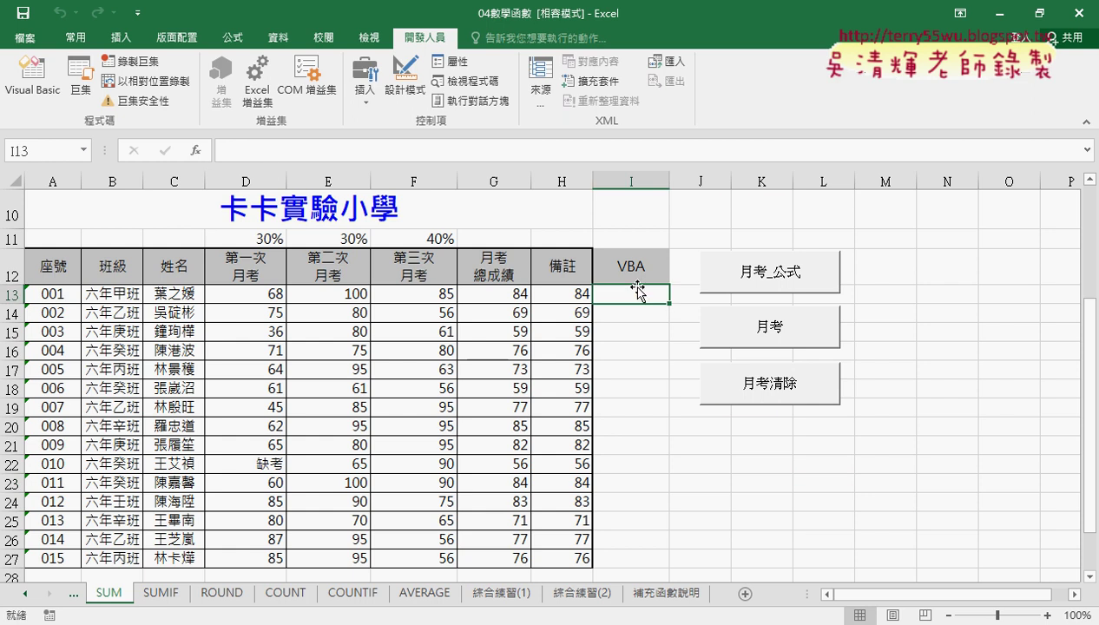
{"action": "left_click", "coordinate": [195, 150]}
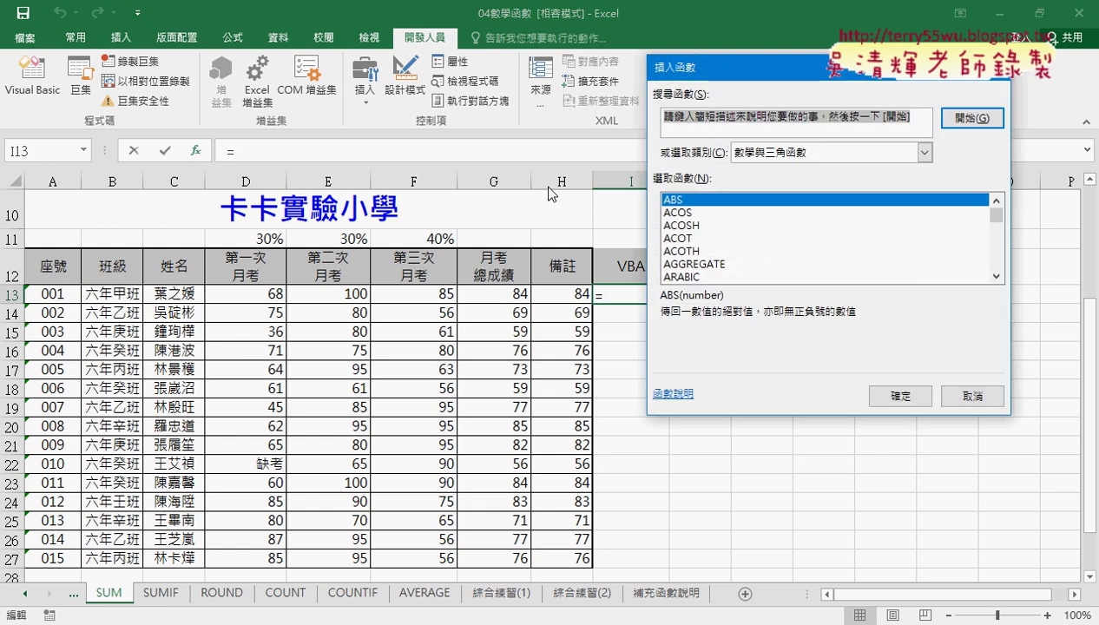
{"action": "left_click", "coordinate": [773, 154]}
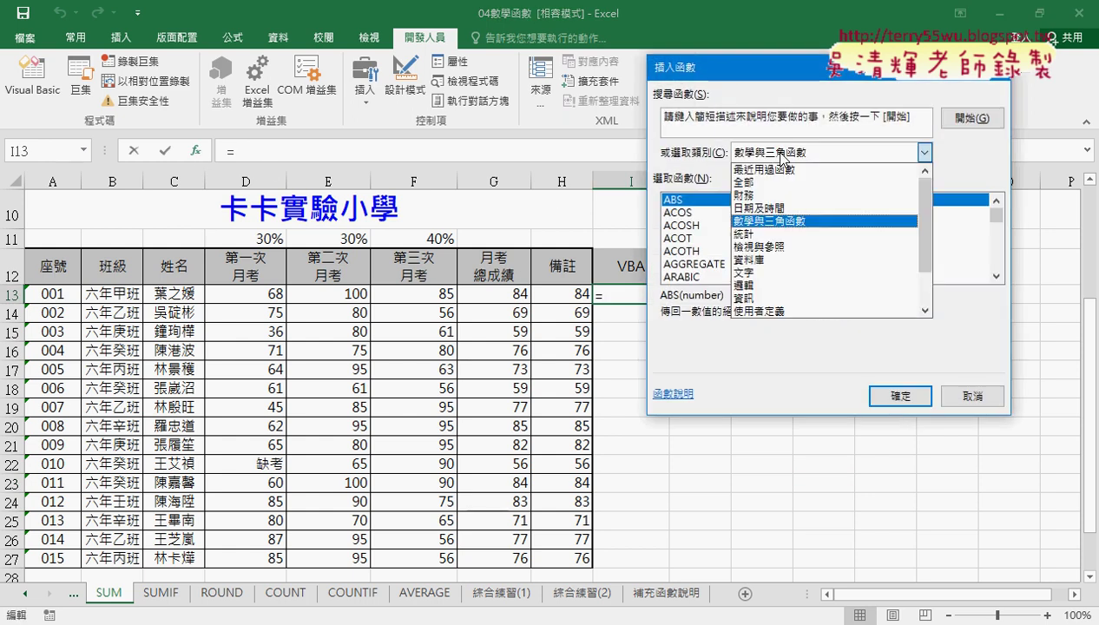
{"action": "left_click", "coordinate": [792, 311]}
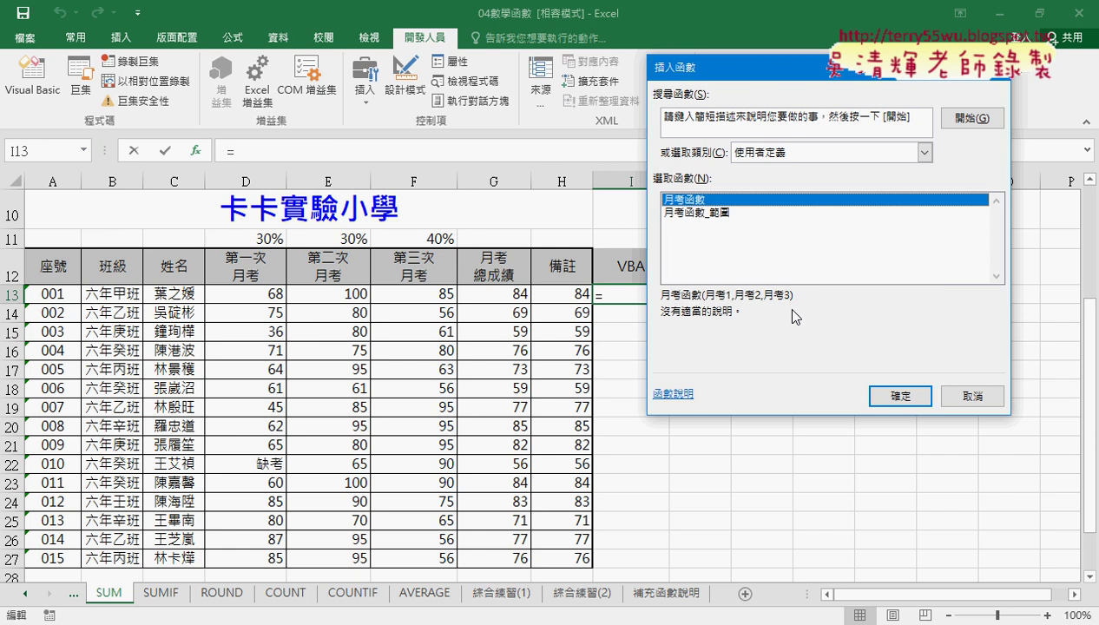
{"action": "left_click", "coordinate": [706, 212]}
{"action": "left_click", "coordinate": [706, 200]}
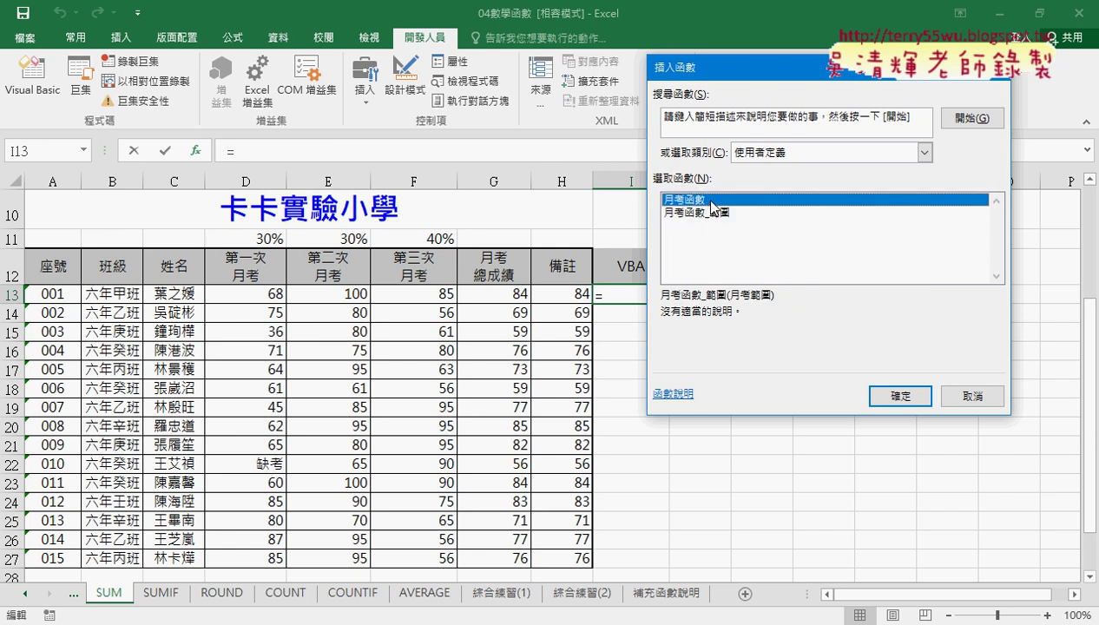
{"action": "left_click", "coordinate": [900, 398]}
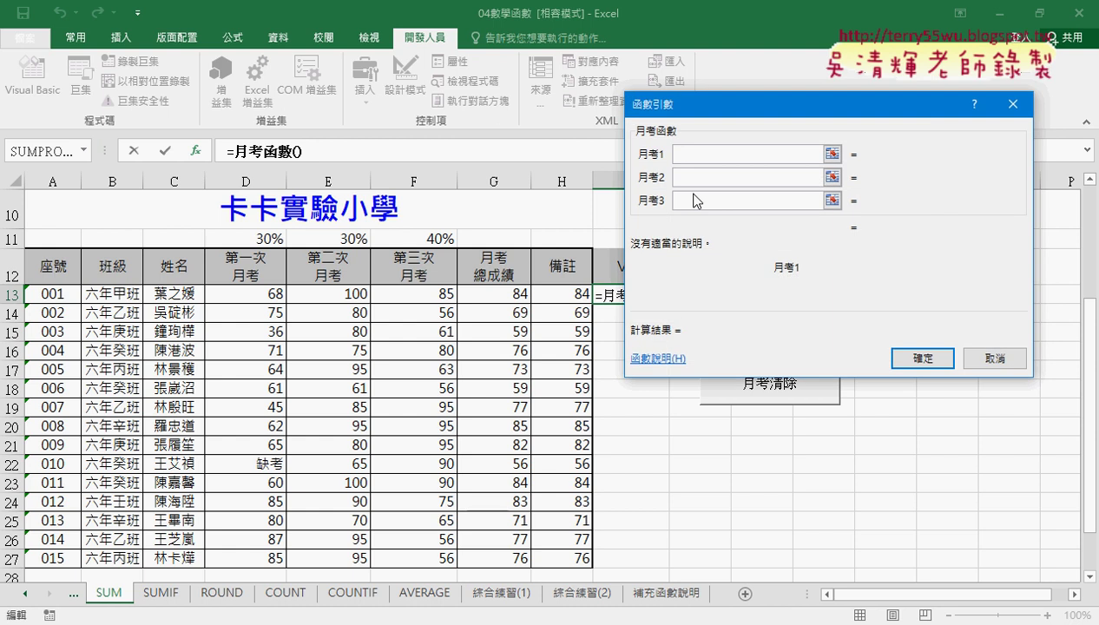
{"action": "left_click", "coordinate": [260, 296]}
{"action": "left_click", "coordinate": [697, 177]}
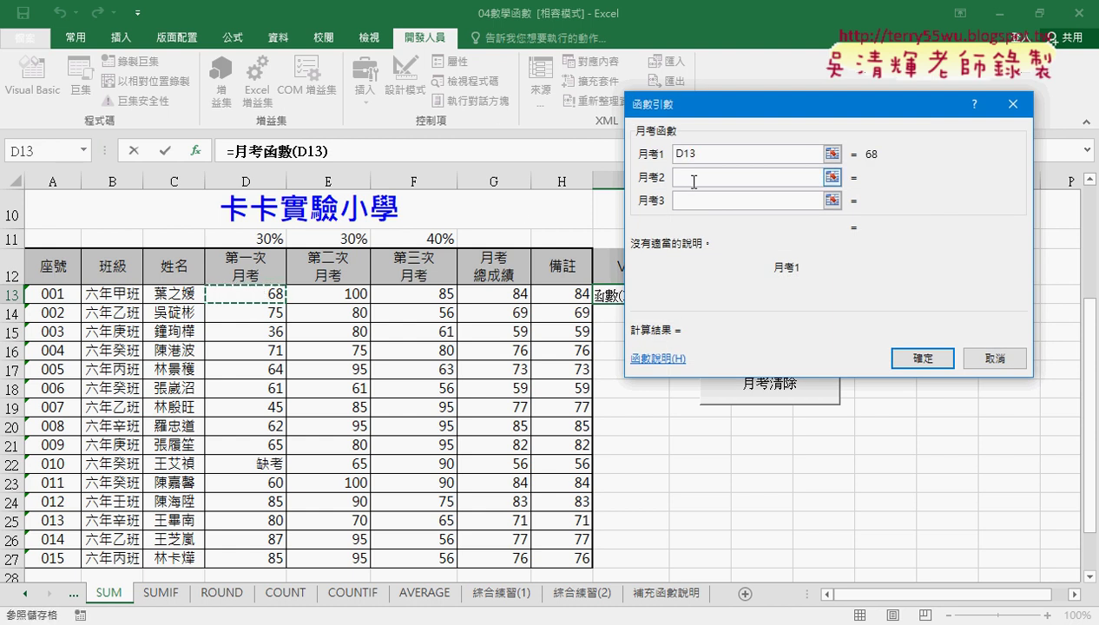
{"action": "left_click", "coordinate": [352, 295]}
{"action": "left_click", "coordinate": [704, 201]}
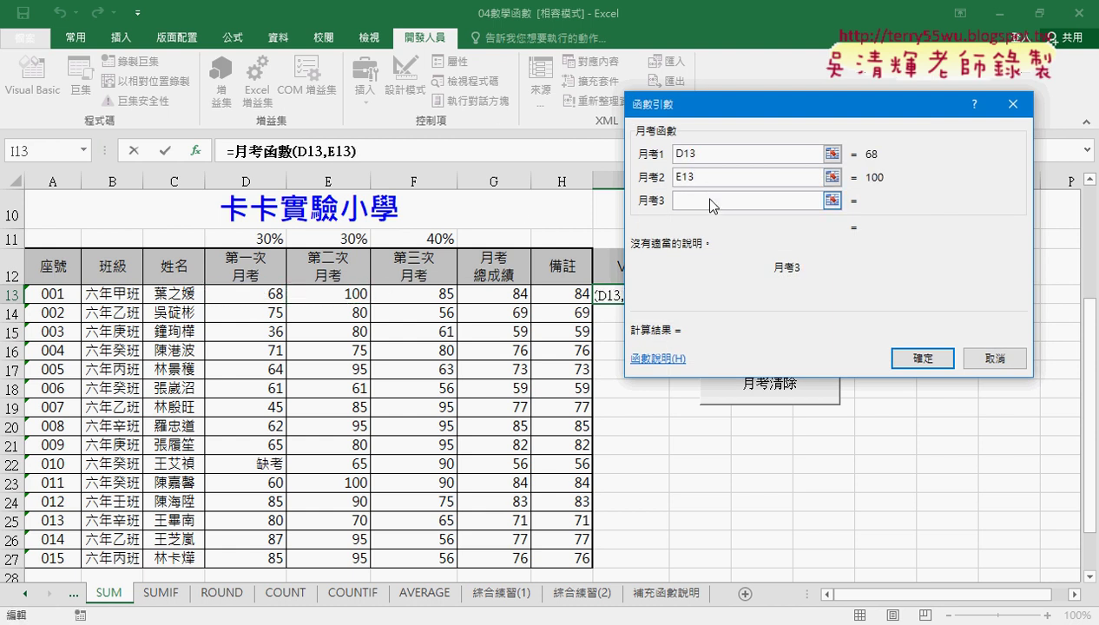
{"action": "left_click", "coordinate": [443, 295]}
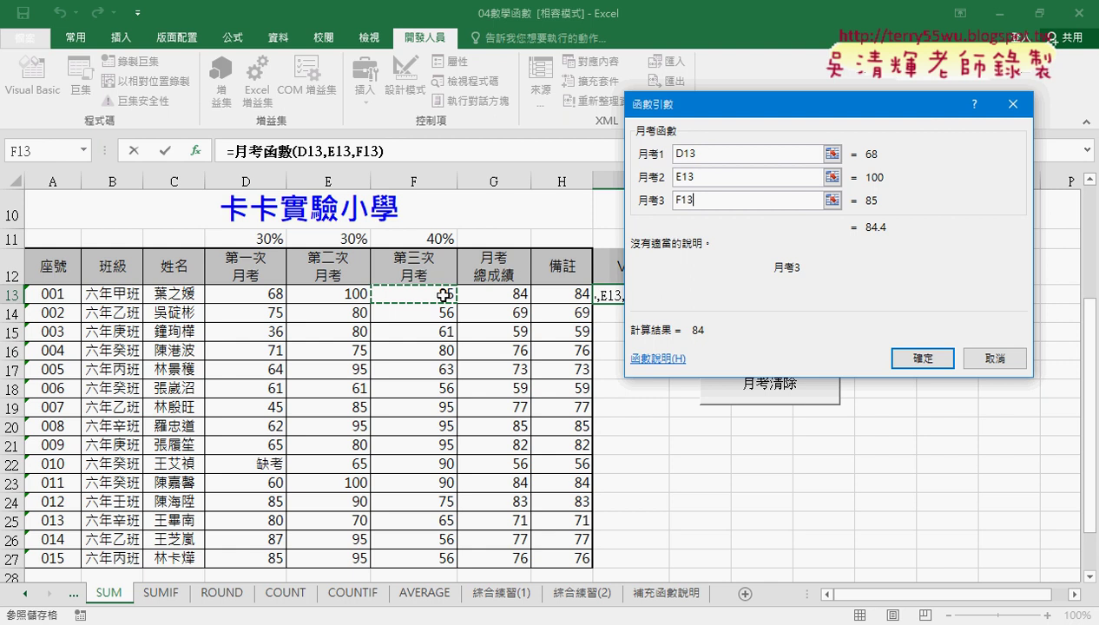
{"action": "left_click", "coordinate": [909, 363]}
{"action": "double_click", "coordinate": [669, 303]}
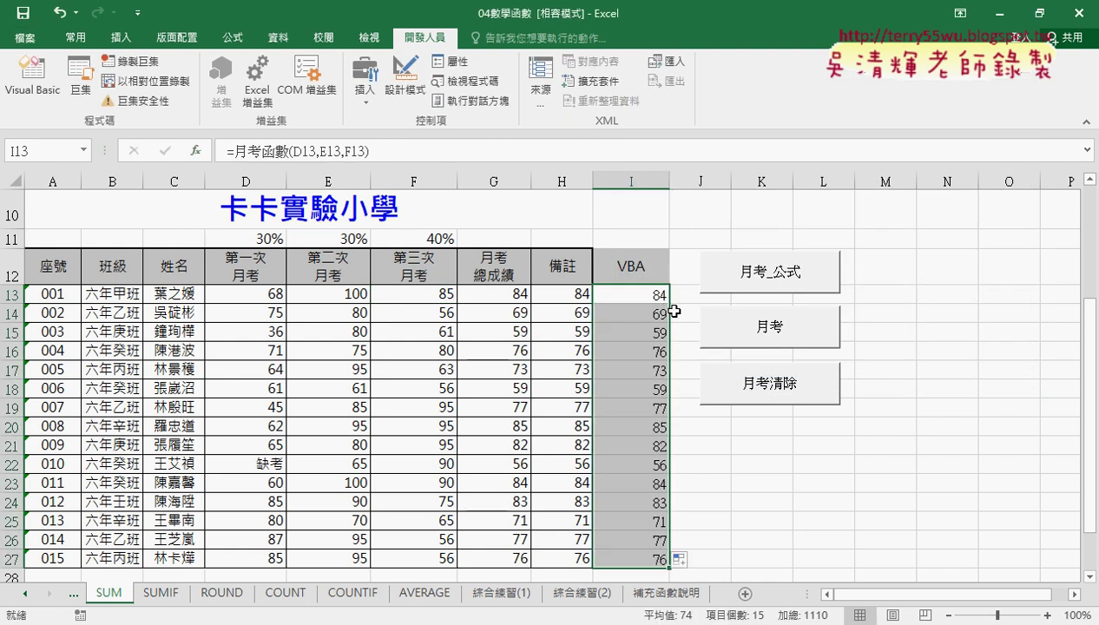
{"action": "key", "text": "Delete"}
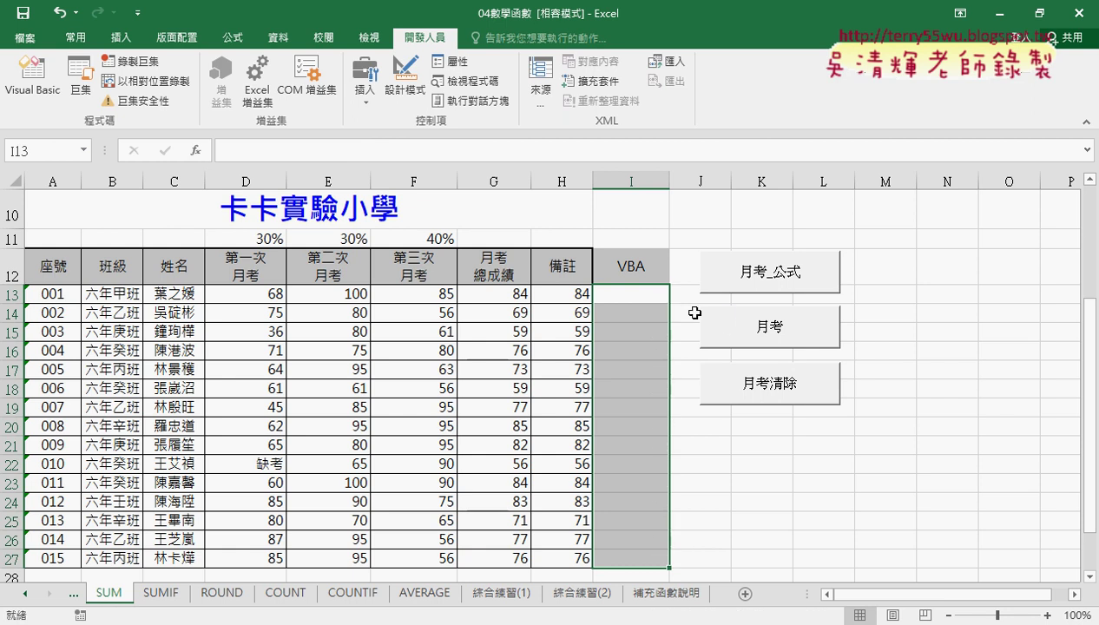
Enter =月考函數_範圍(D13:F13) in I13, fill it down to I27, and reopen its arguments
{"action": "left_click", "coordinate": [653, 303]}
{"action": "left_click", "coordinate": [199, 152]}
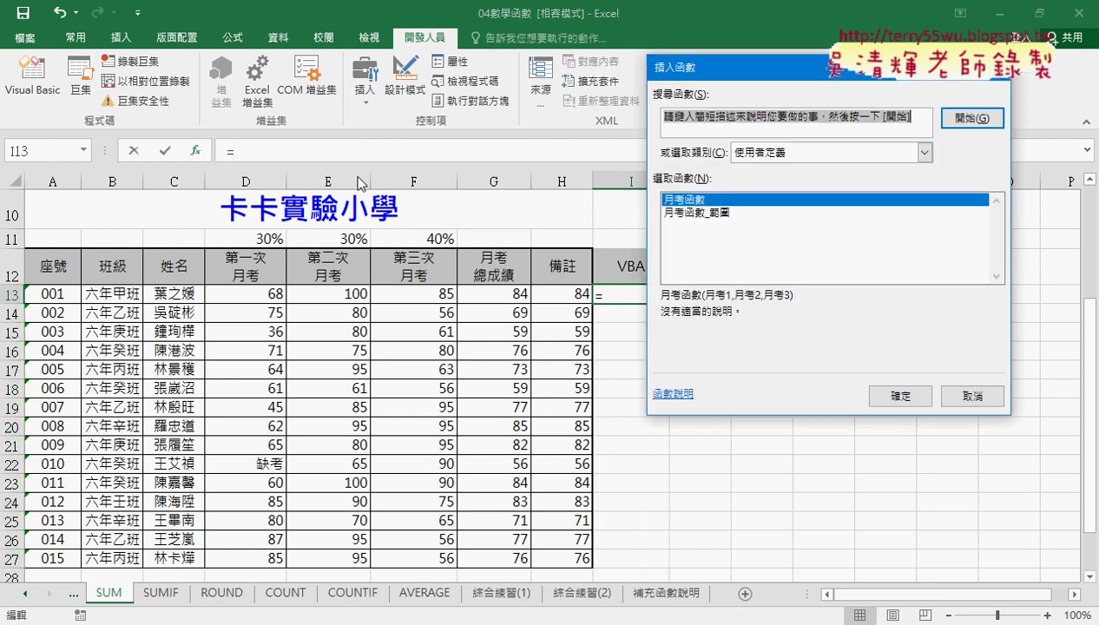
{"action": "left_click", "coordinate": [719, 212]}
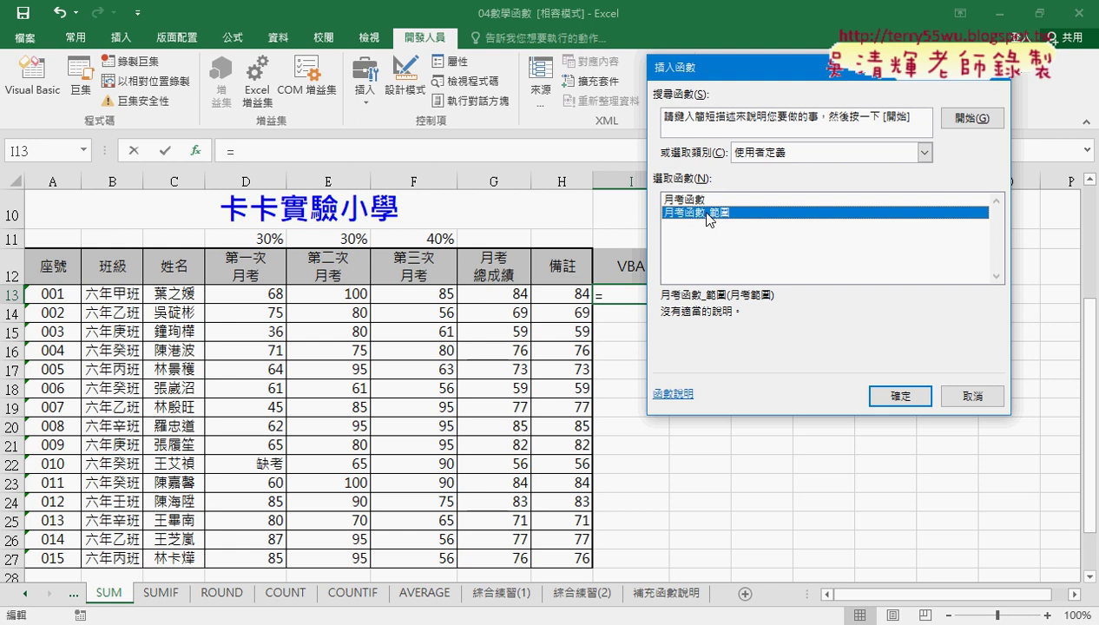
{"action": "left_click", "coordinate": [881, 398]}
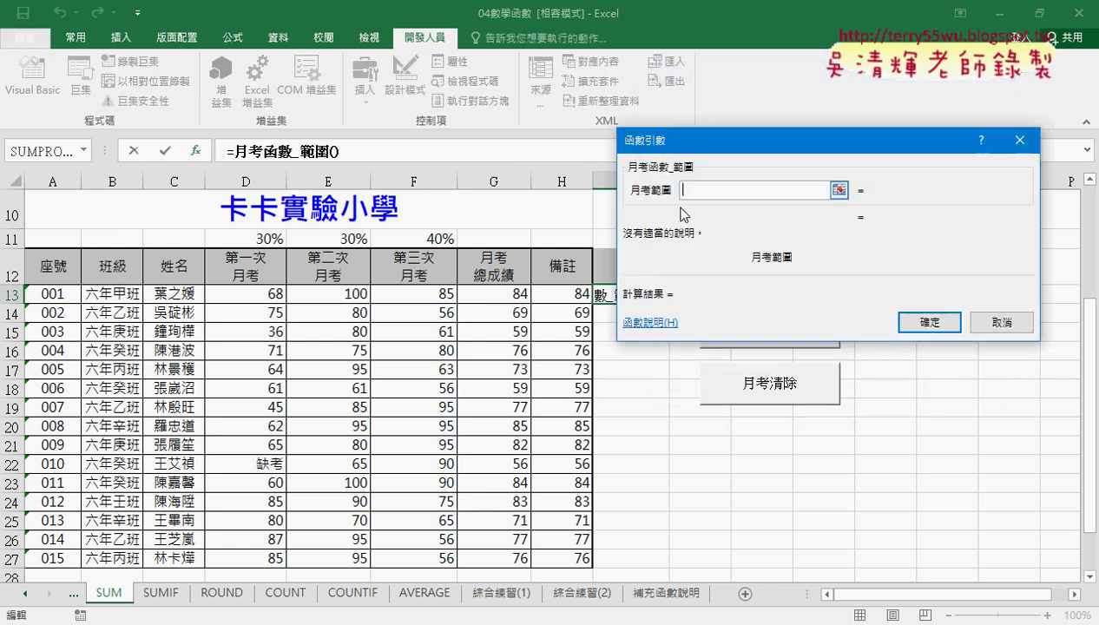
{"action": "left_click_drag", "start_coordinate": [245, 295], "coordinate": [429, 302]}
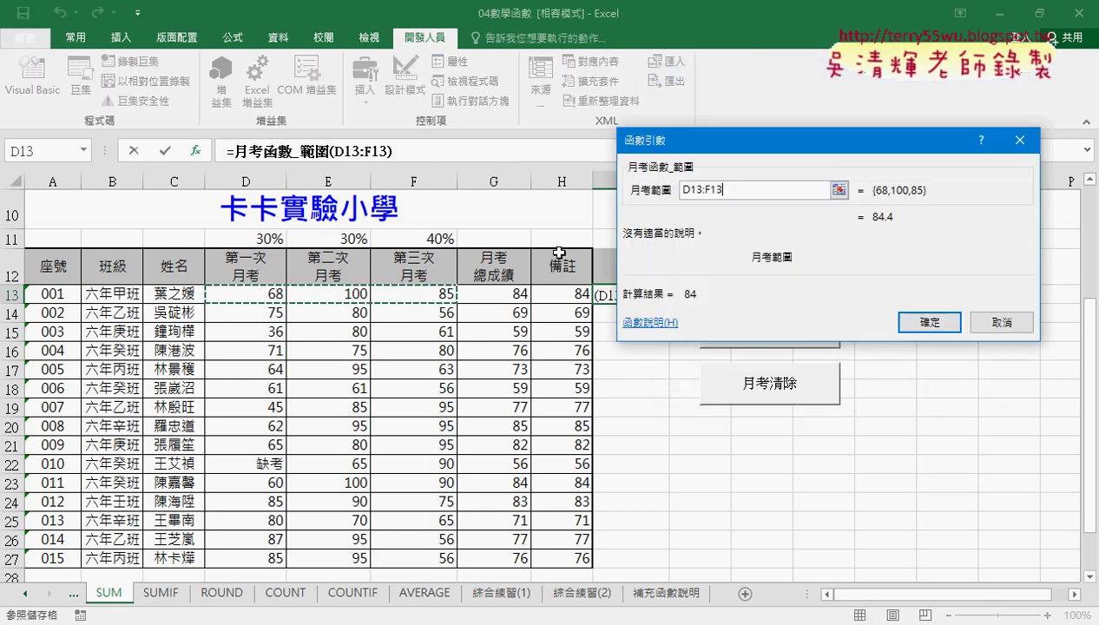
{"action": "left_click", "coordinate": [920, 326]}
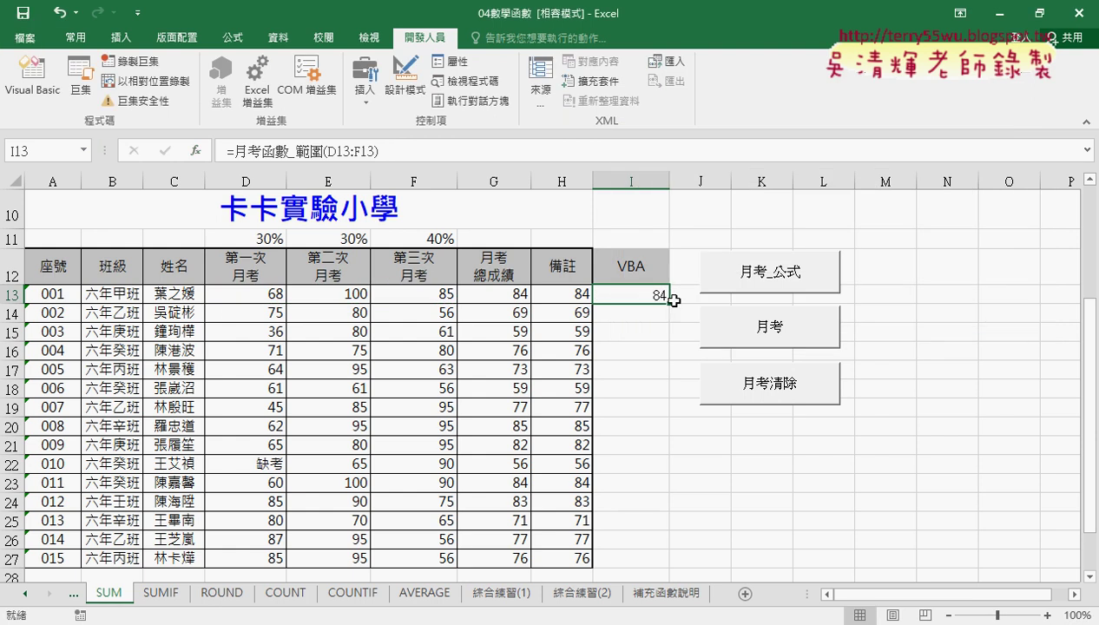
{"action": "double_click", "coordinate": [670, 306]}
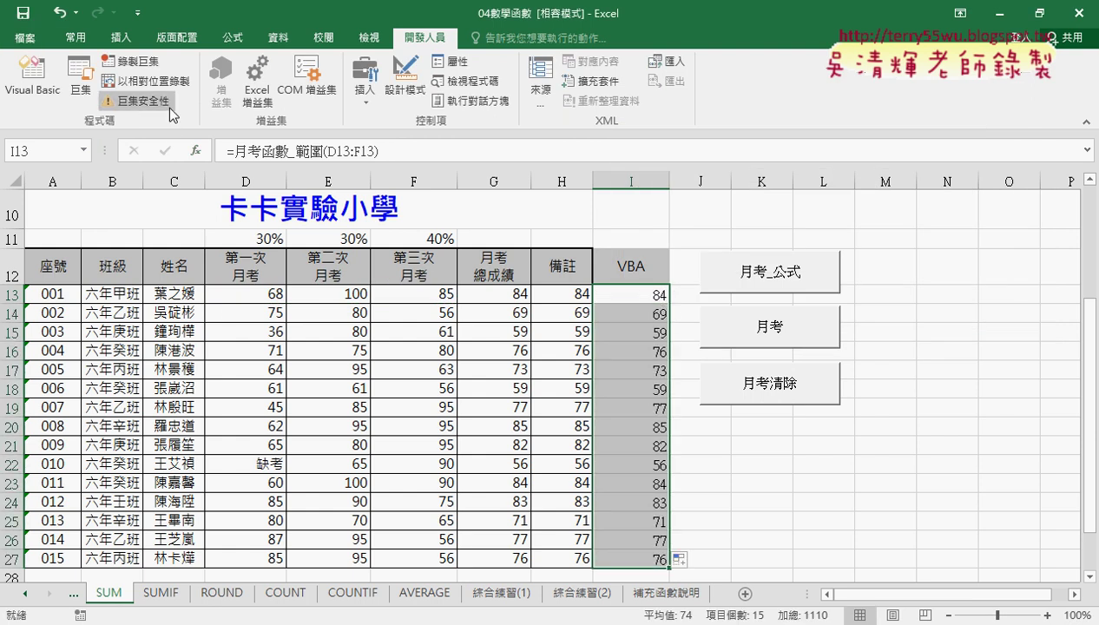
{"action": "left_click", "coordinate": [288, 151]}
{"action": "left_click", "coordinate": [205, 156]}
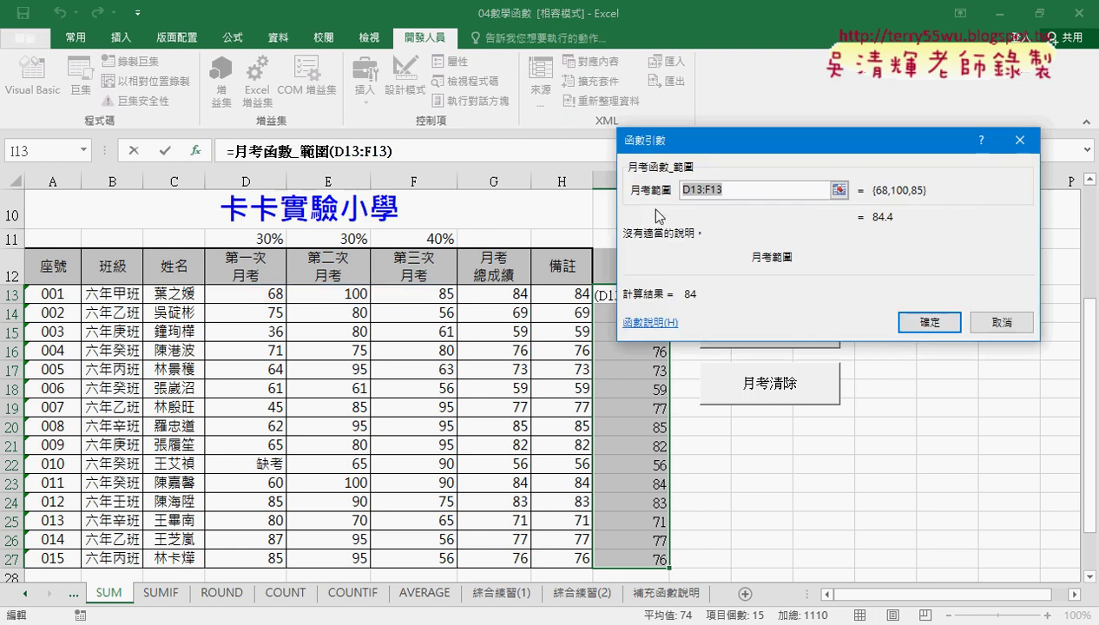